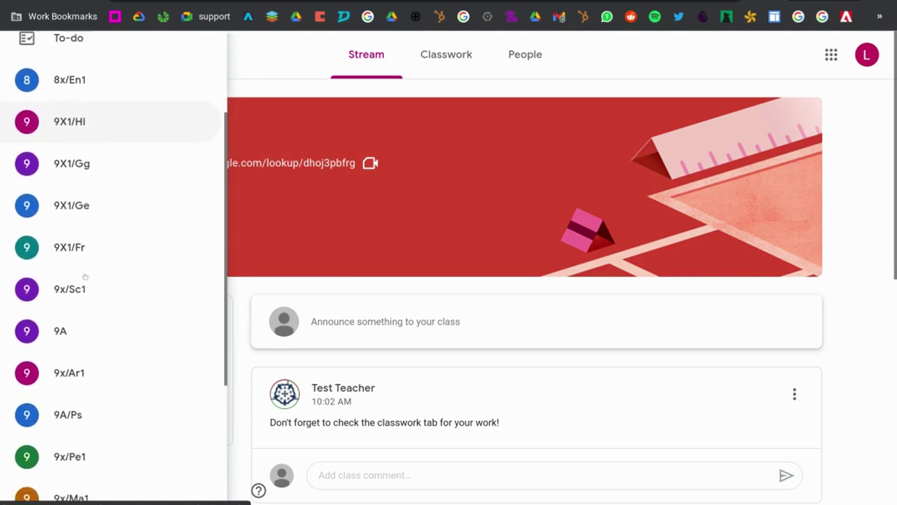
Step: Open the 9X1/Hi class from the enrolled classes list and check the class title on its banner
left_click(90, 265)
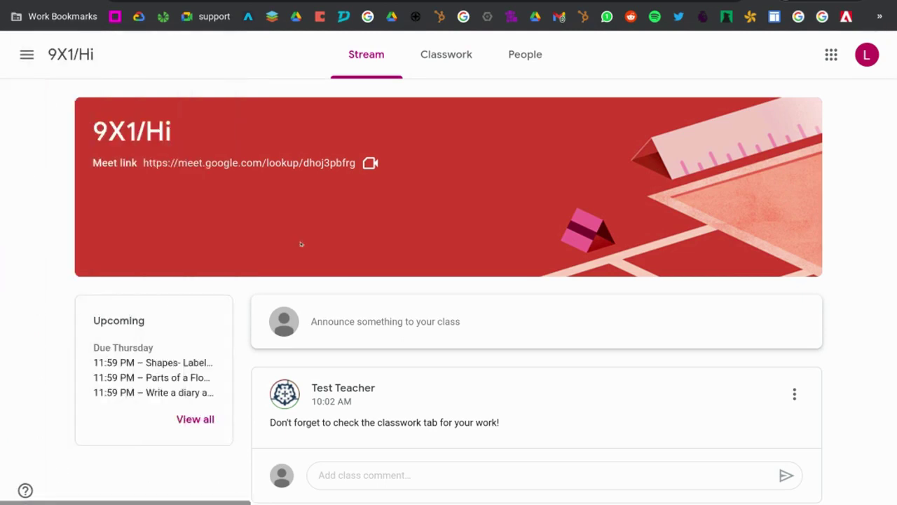
left_click(26, 54)
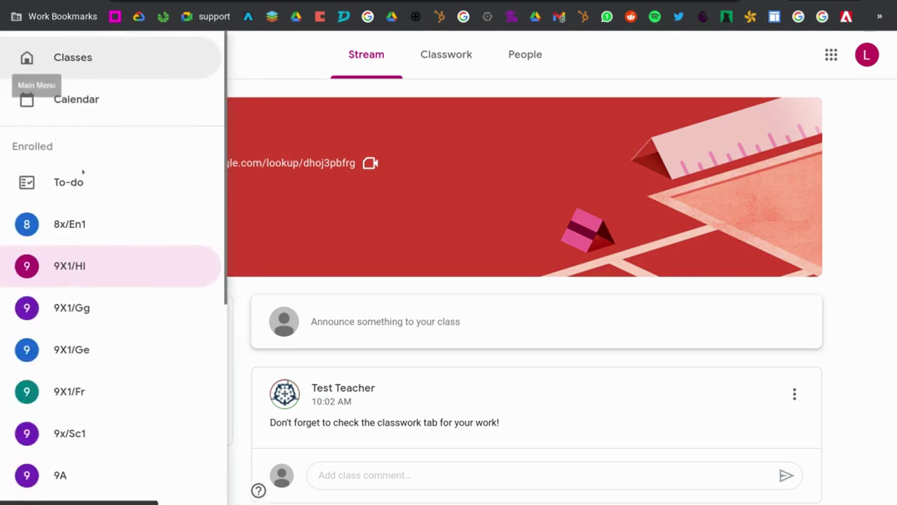
scroll(114, 268, "down", 5)
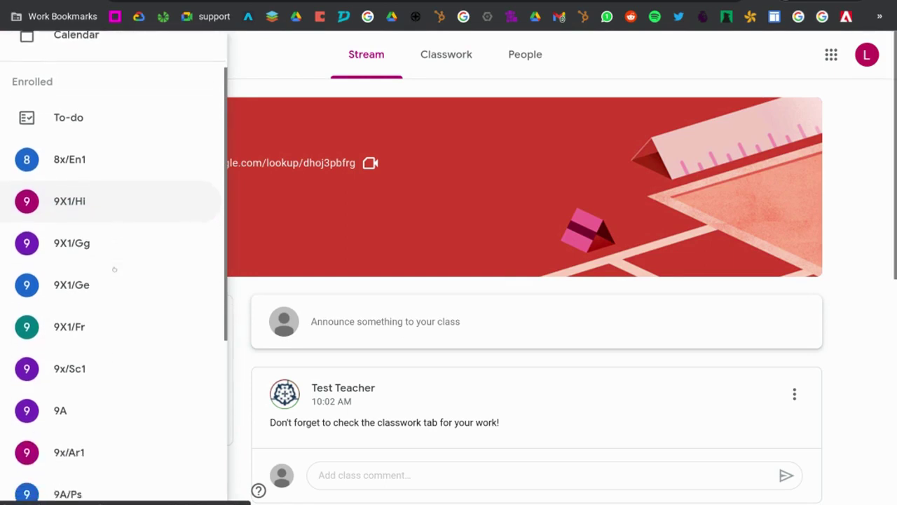
scroll(89, 265, "up", 5)
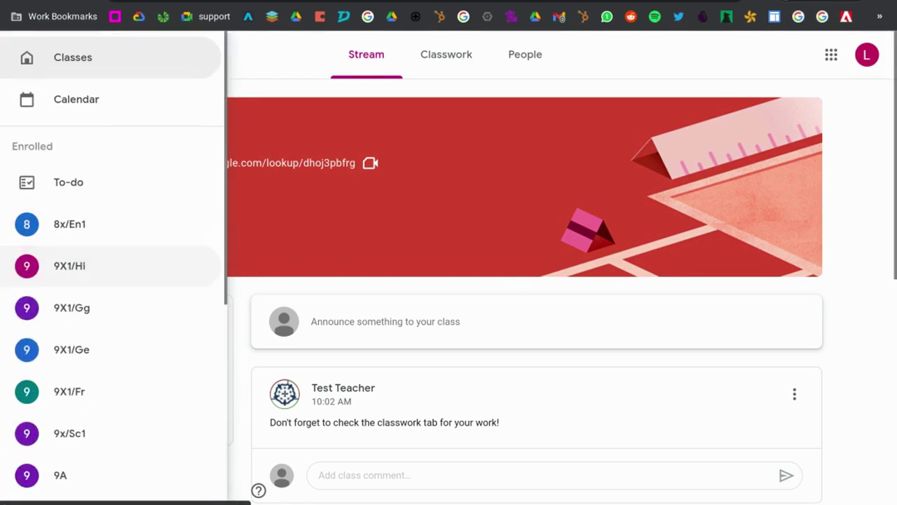
left_click(70, 265)
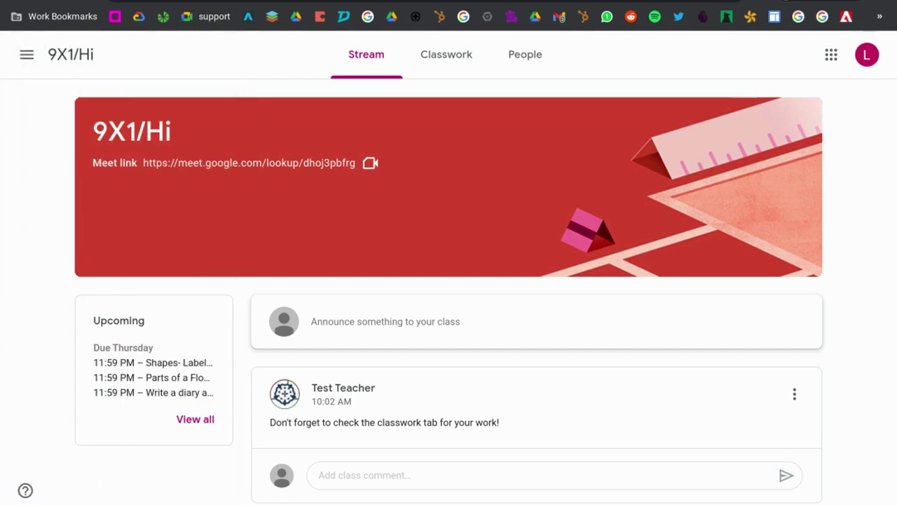
left_click_drag(92, 125, 178, 140)
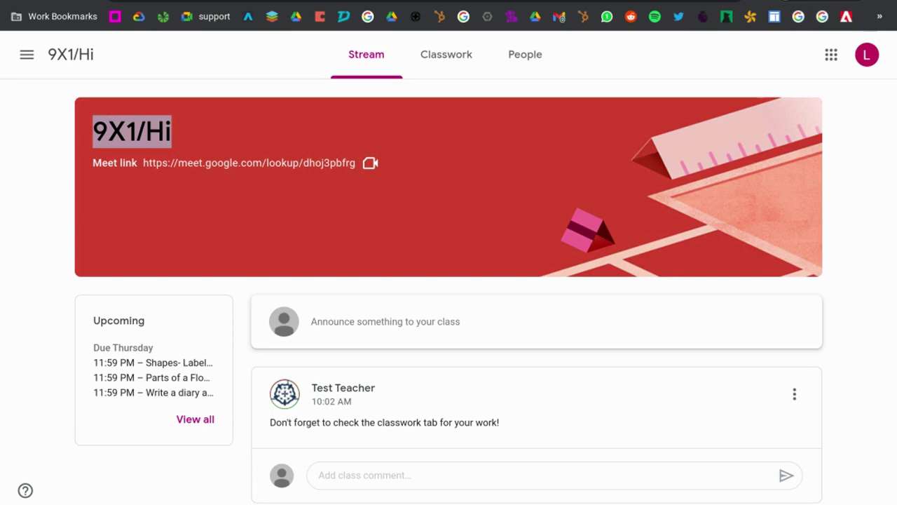
left_click(221, 122)
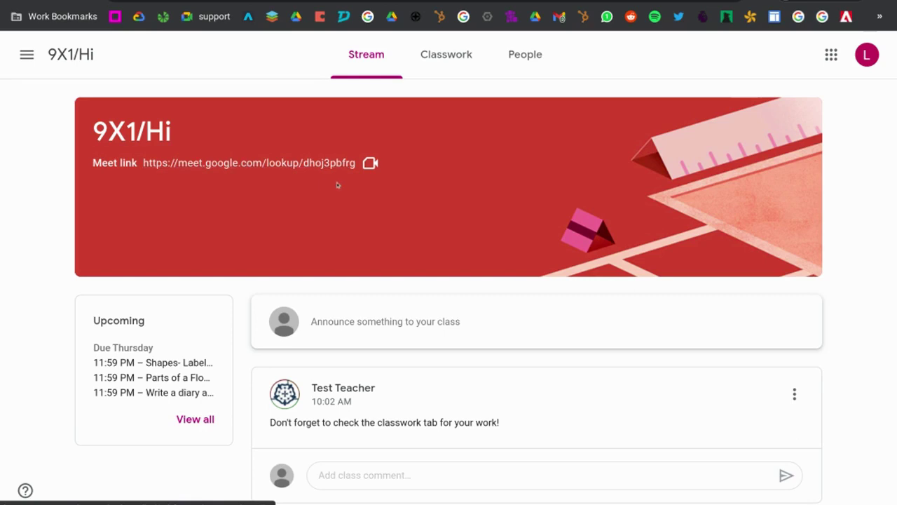
Step: Post the class comment "OK! I will do this now!" on the teacher's reminder about checking the classwork tab
scroll(399, 241, "down", 2)
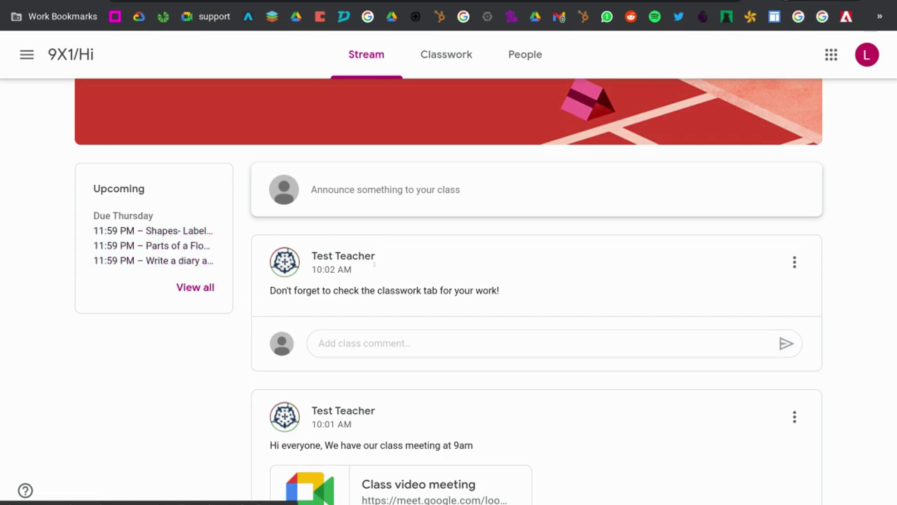
scroll(456, 268, "down", 1)
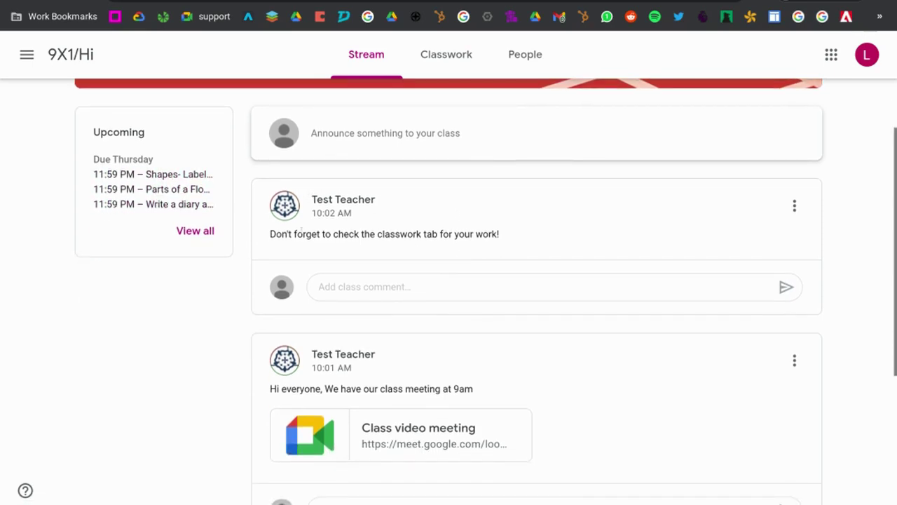
left_click(364, 288)
type("OK!")
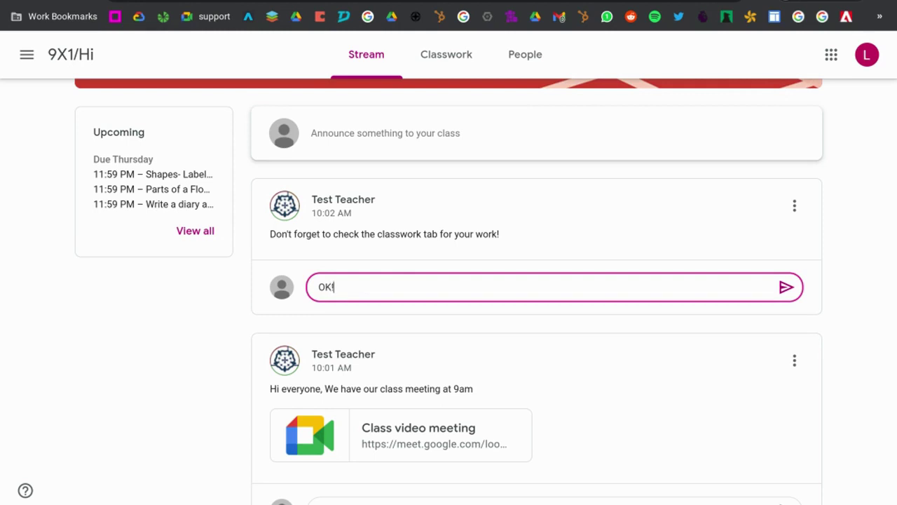
type(" I will do this now!")
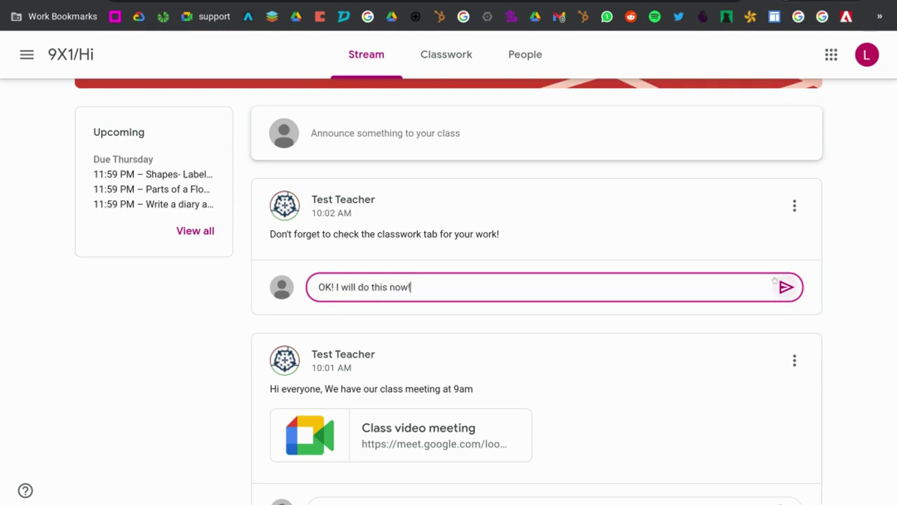
left_click(785, 286)
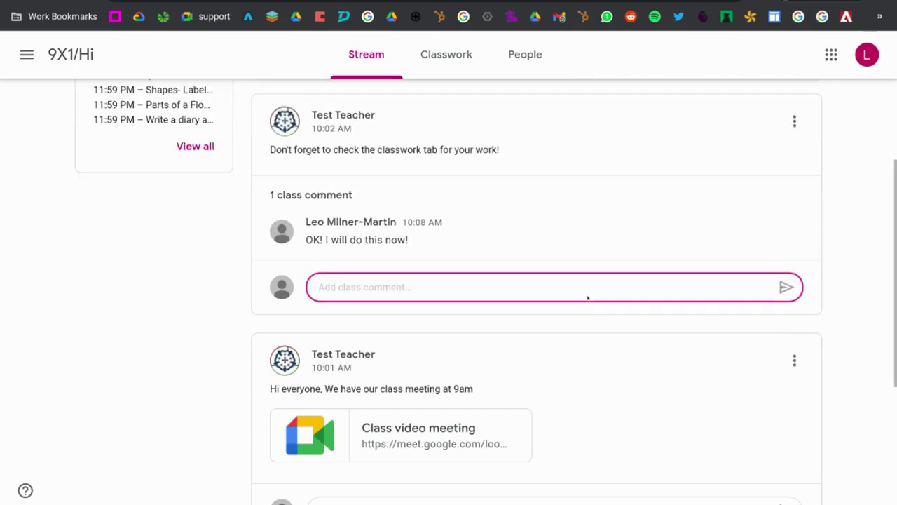
Step: Review the stream's class video meeting, Meet link and assignment posts, including the details of the "Shapes- Label the sheet" assignment
scroll(441, 245, "up", 1)
scroll(442, 245, "down", 3)
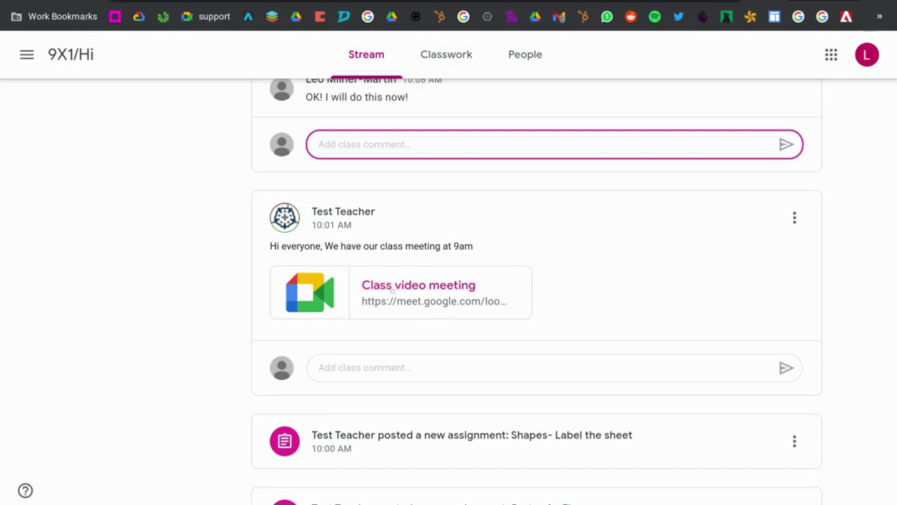
scroll(397, 293, "up", 1)
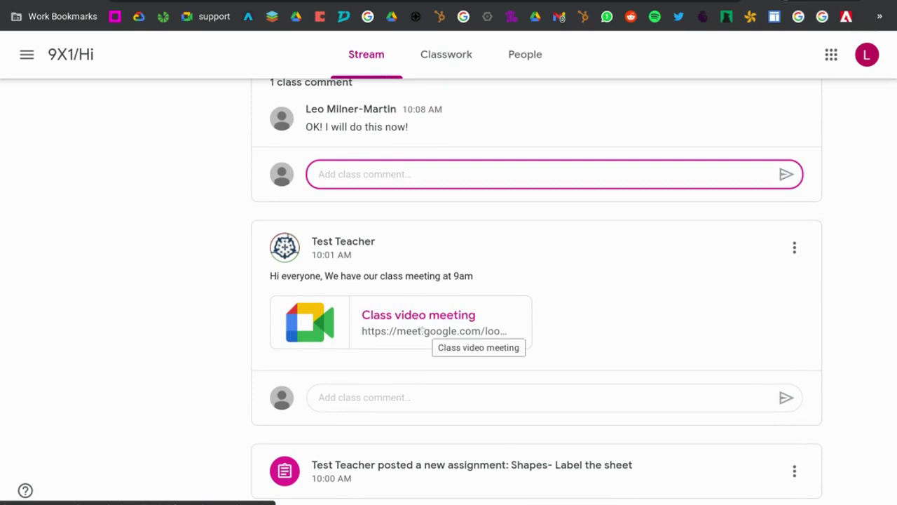
scroll(420, 329, "up", 5)
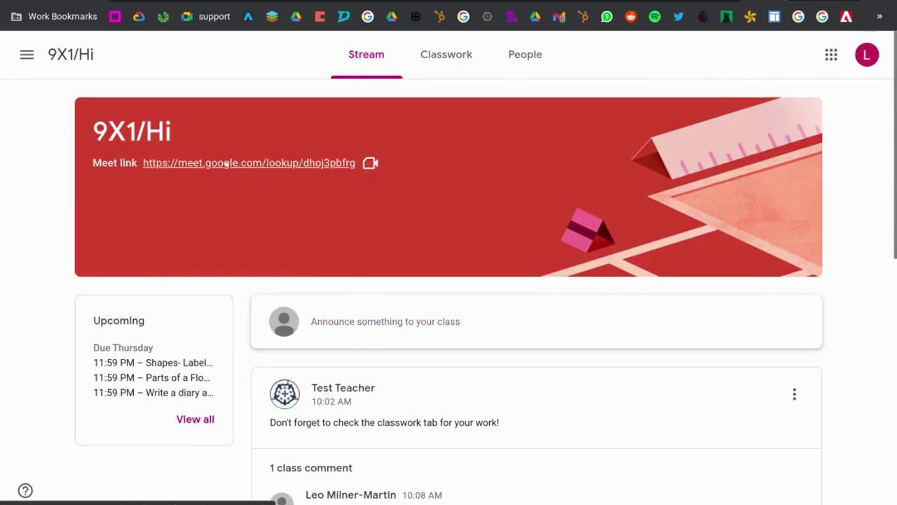
scroll(353, 253, "down", 8)
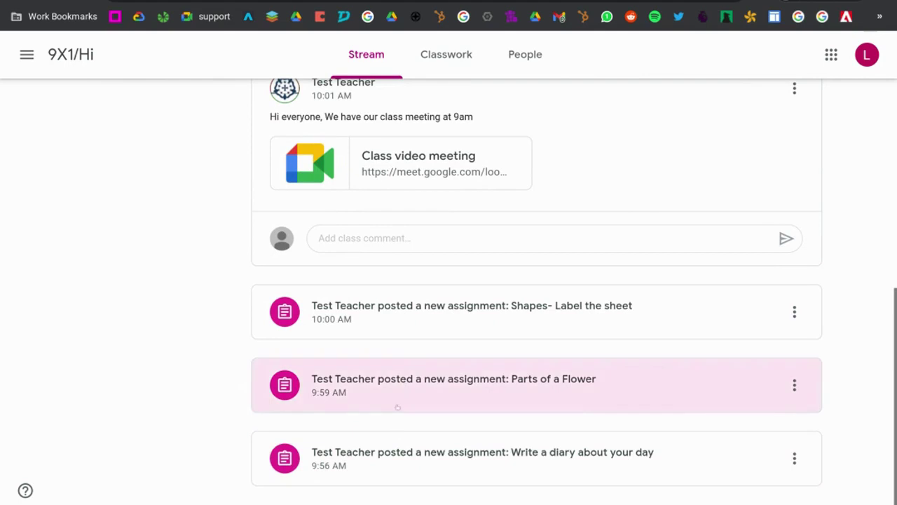
scroll(401, 320, "up", 1)
scroll(401, 319, "up", 2)
scroll(393, 318, "down", 3)
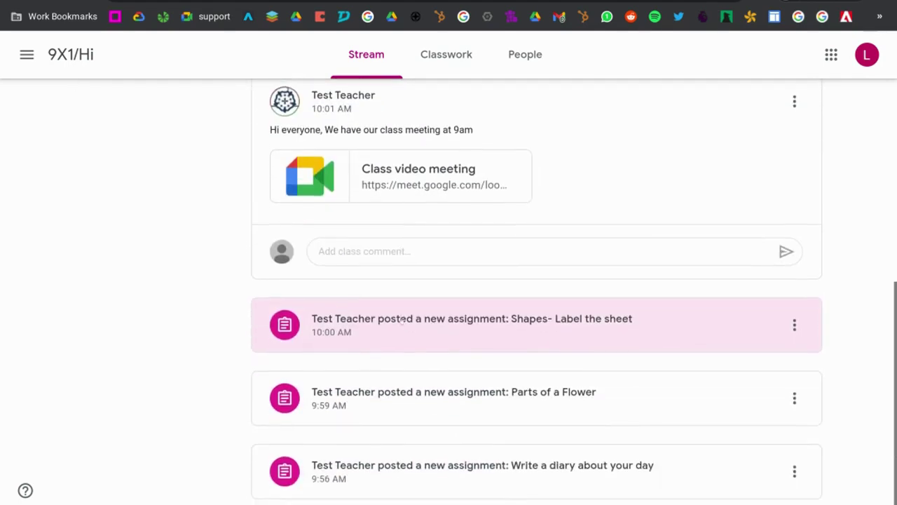
left_click(363, 318)
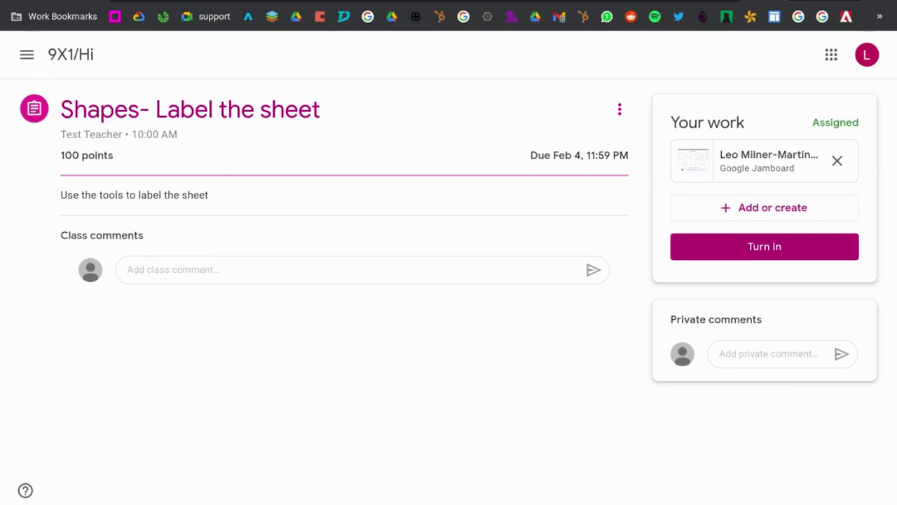
key("alt+Left")
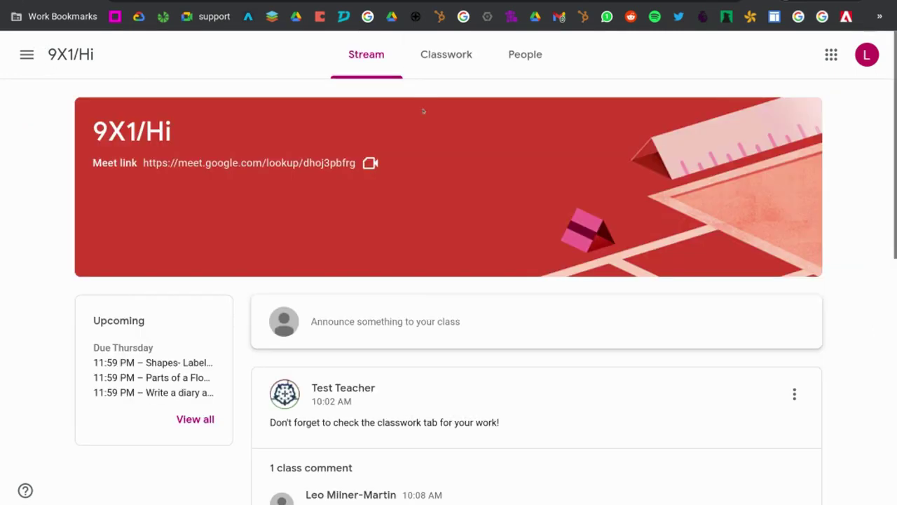
Step: Open the class's Google Calendar from Classwork and change the time zone to (GMT+00:00) United Kingdom Time
left_click(424, 55)
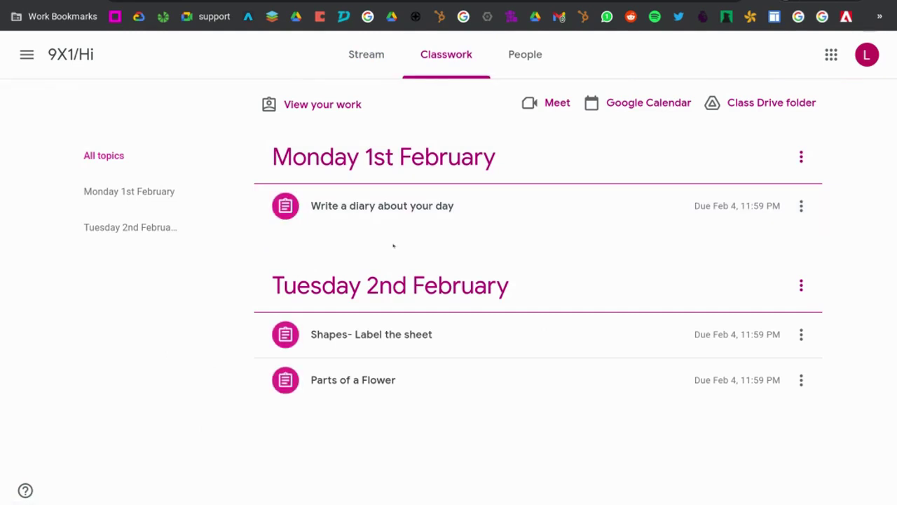
left_click(123, 227)
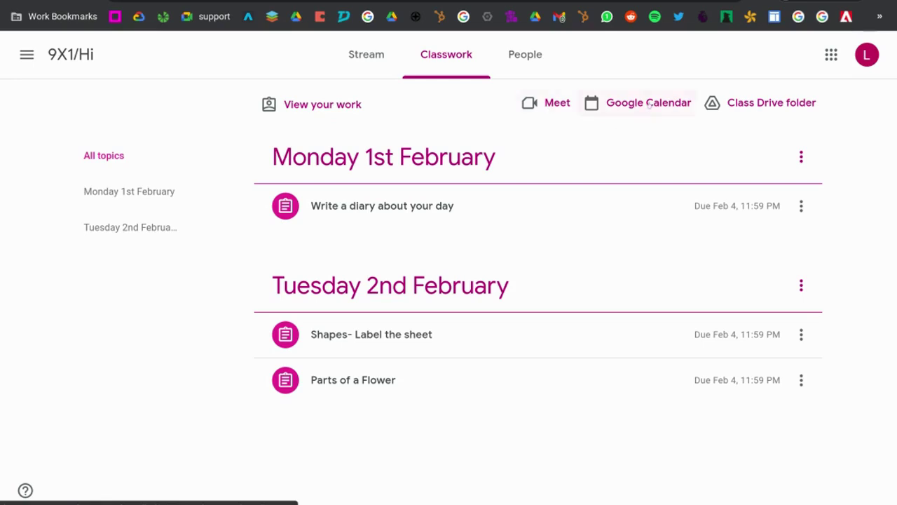
left_click(650, 104)
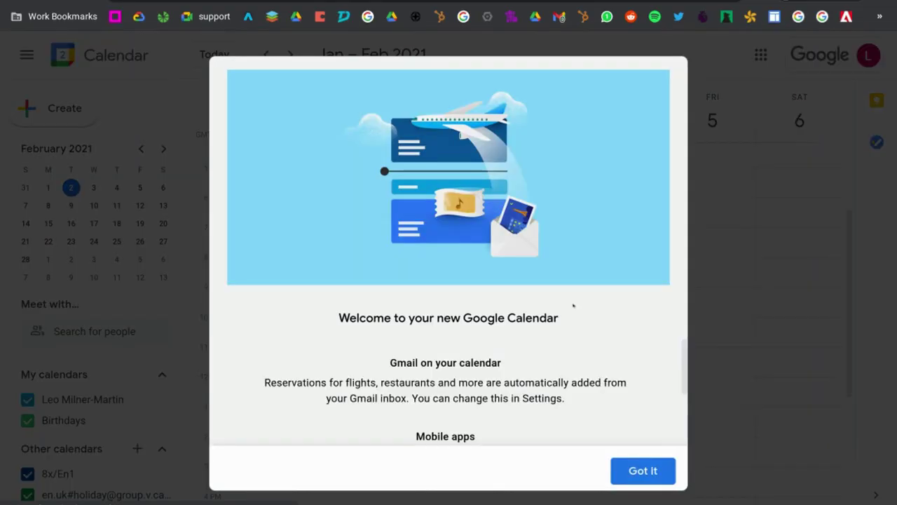
left_click(633, 471)
left_click(574, 304)
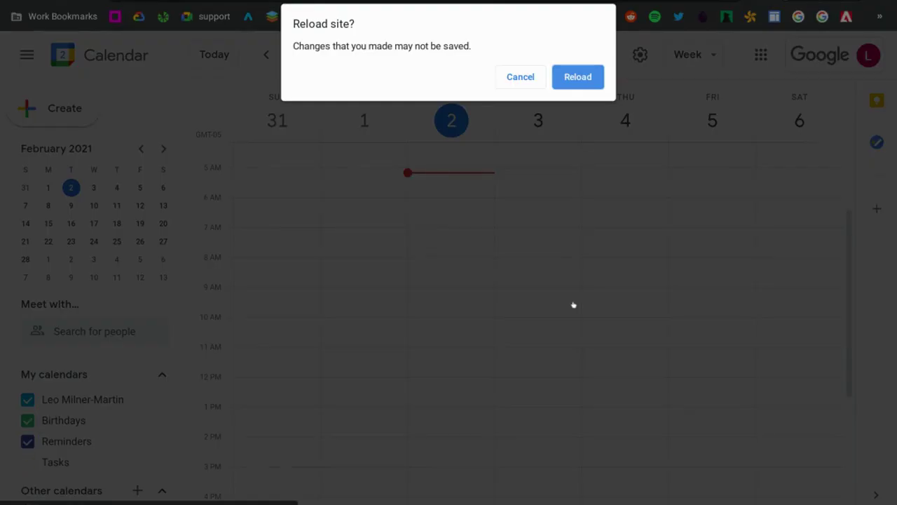
left_click(575, 76)
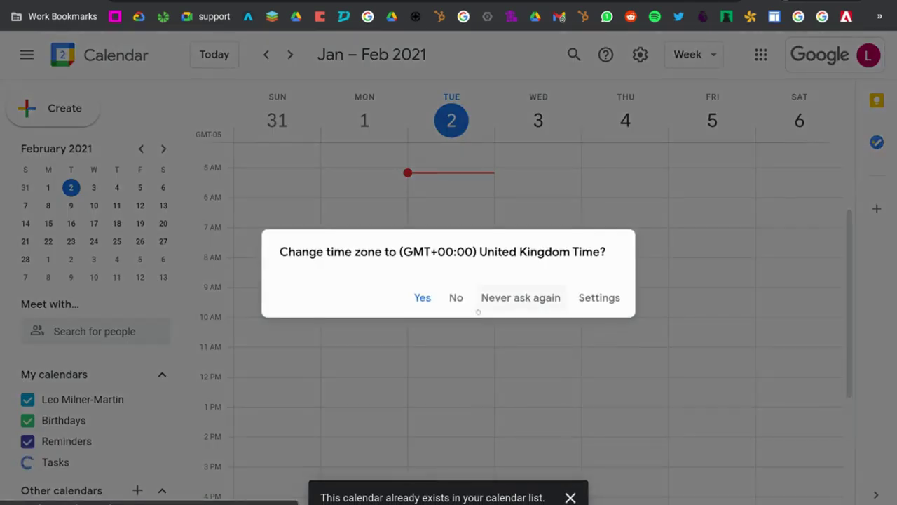
left_click(422, 300)
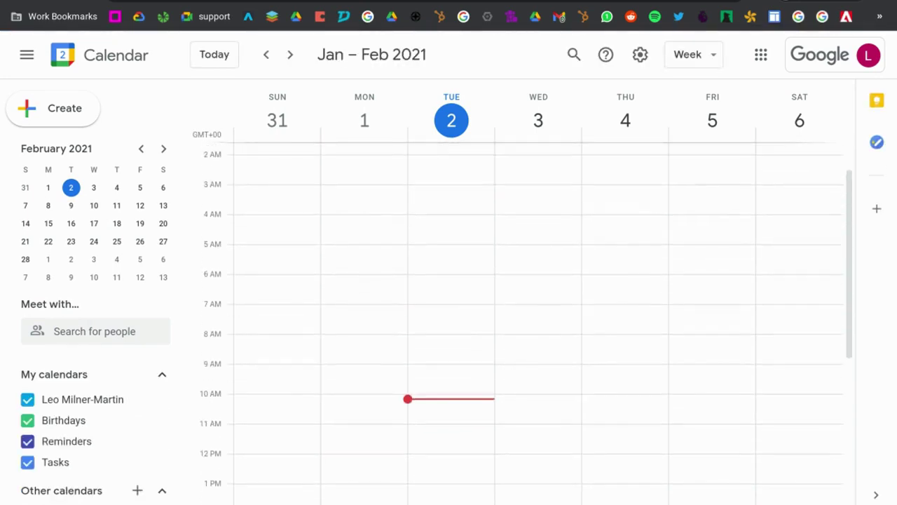
Step: View the details of Thursday's "Assignment: Parts of a Flower" calendar event, and return to the class's Classwork page
scroll(526, 323, "down", 4)
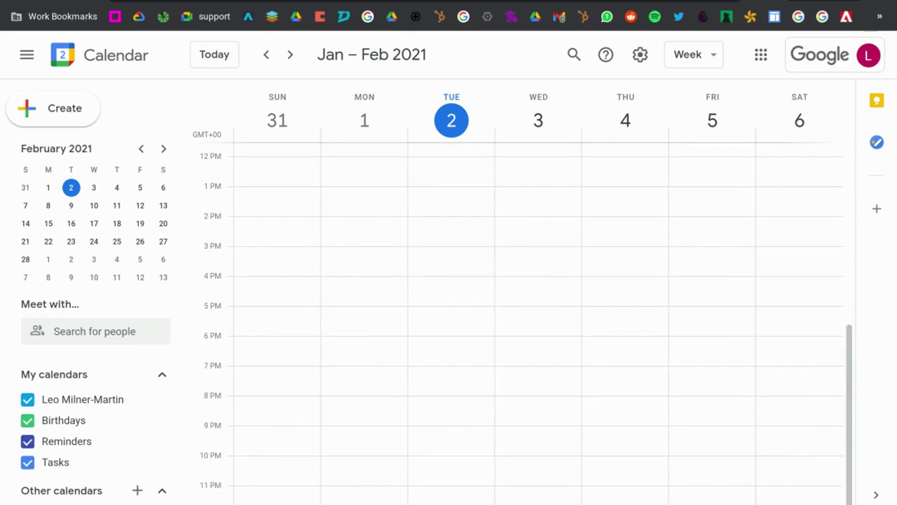
left_click(625, 500)
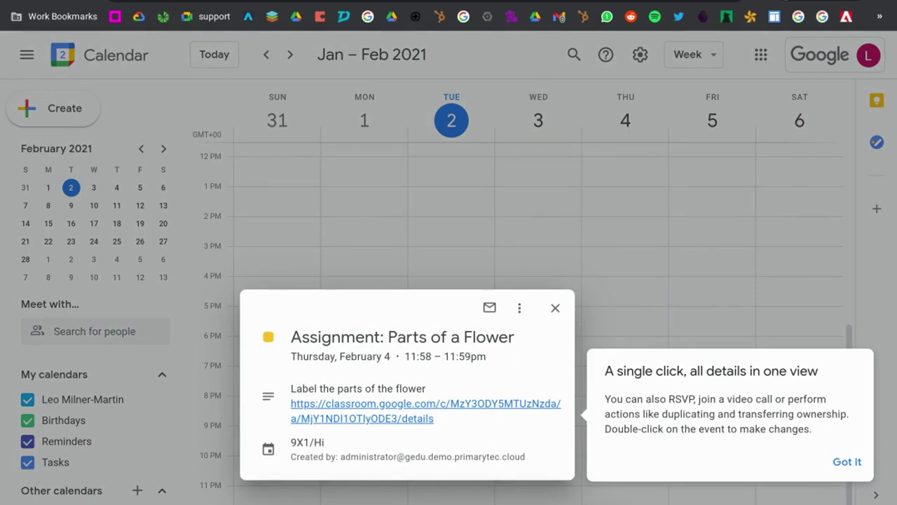
left_click(834, 460)
left_click(553, 308)
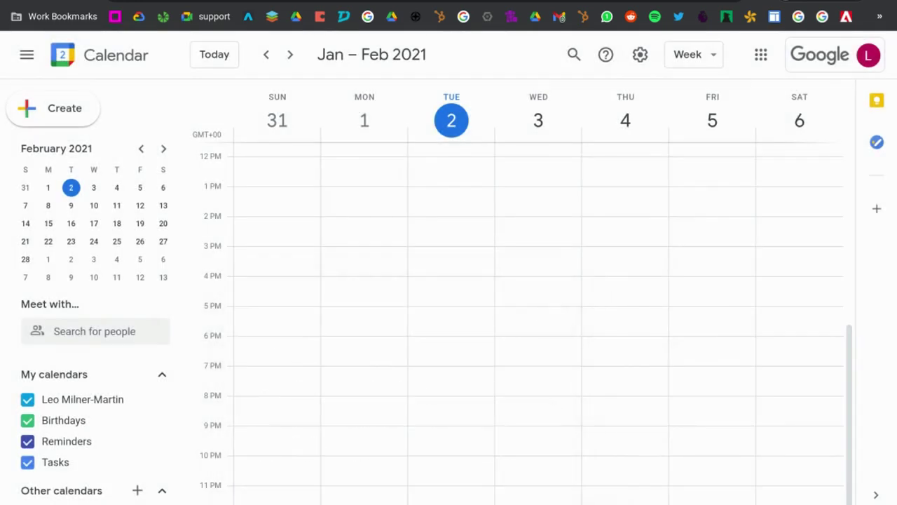
key("ctrl+w")
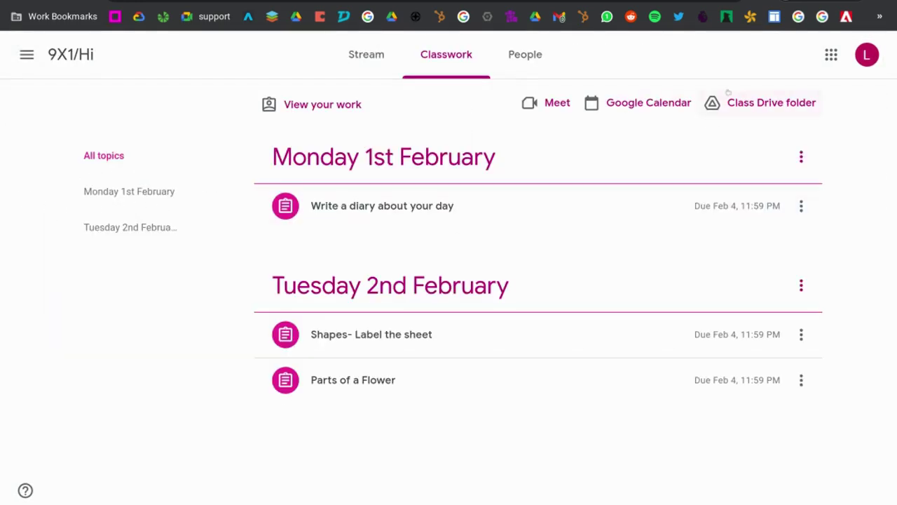
Step: View the files in the 9X1/Hi class Drive folder, and return to the Classwork page
left_click(750, 106)
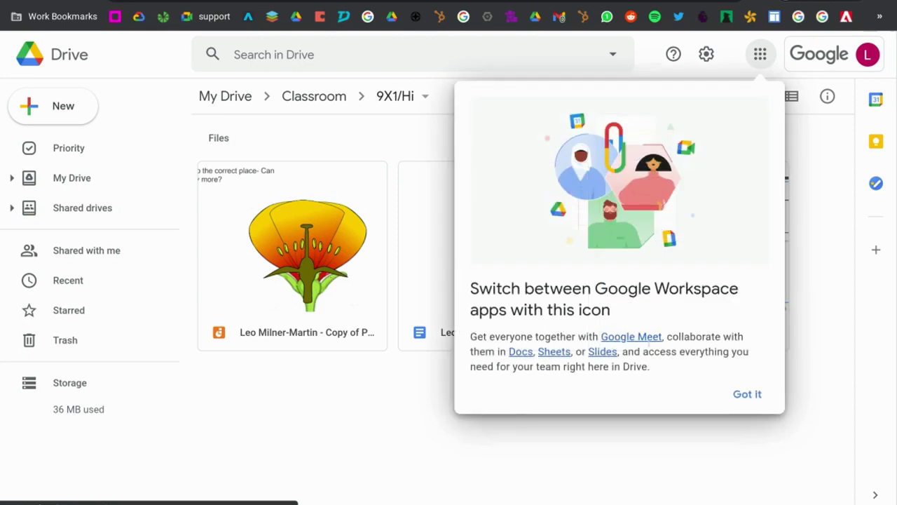
left_click(748, 394)
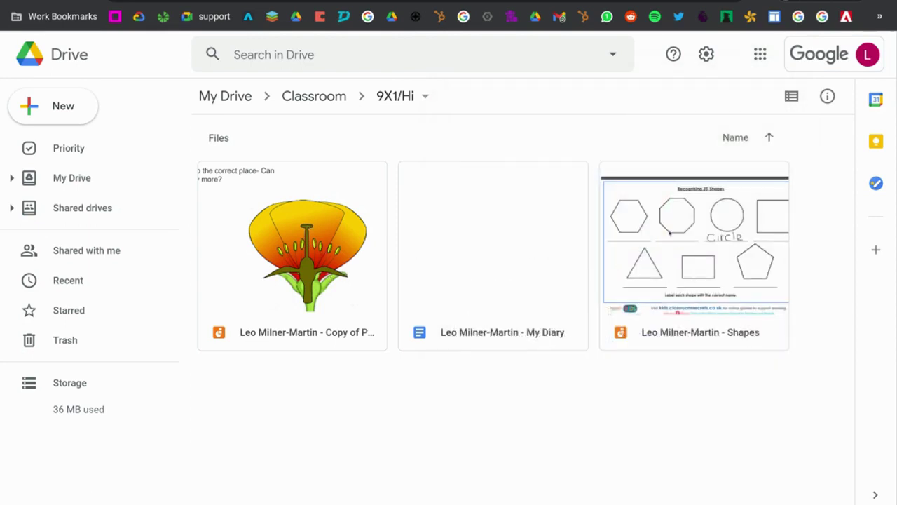
key("alt+Left")
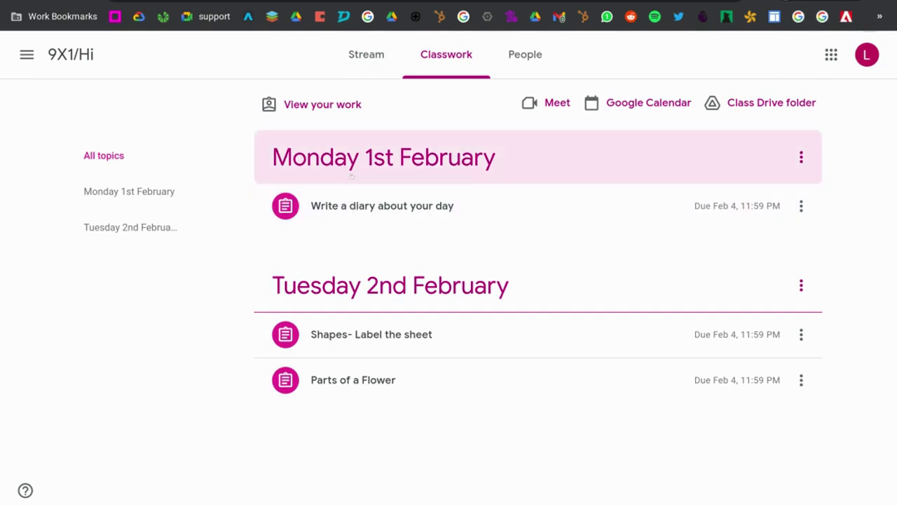
Step: Open the "Write a diary about your day" assignment and post the class comment "I like writing diaries!"
left_click(332, 203)
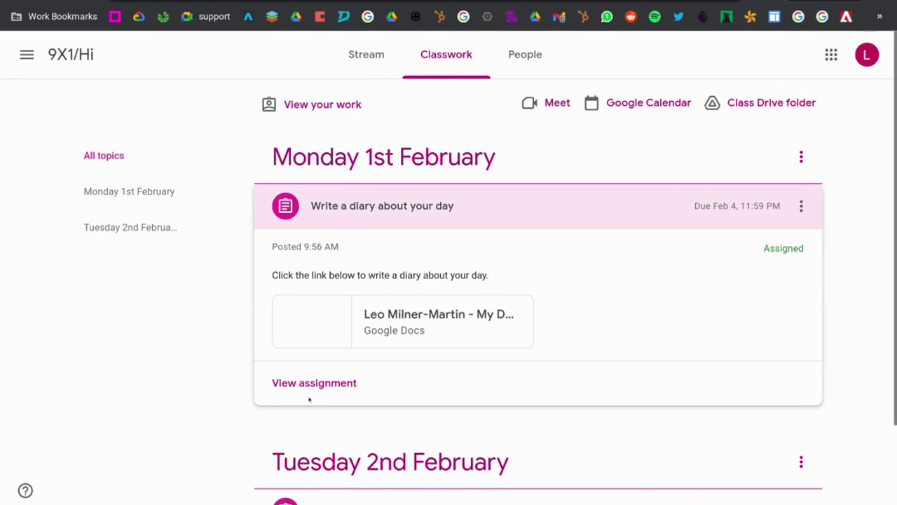
left_click(287, 389)
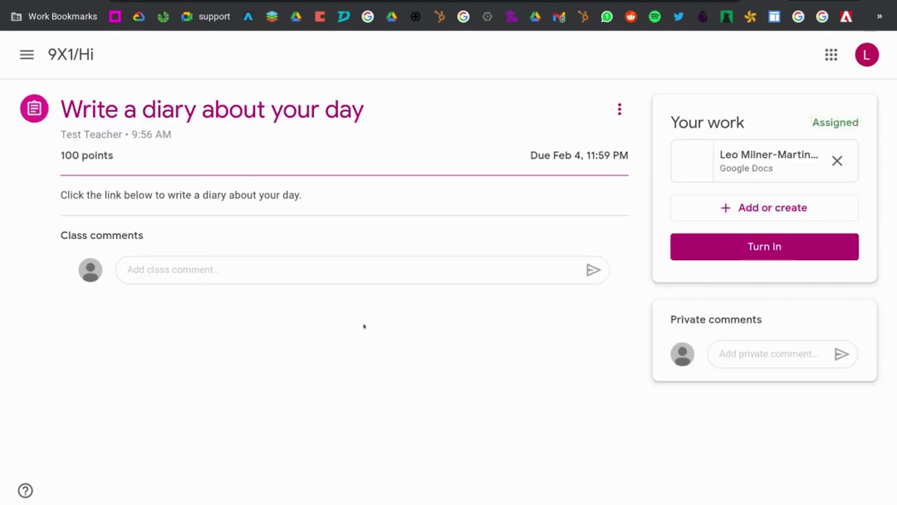
left_click(139, 279)
type("I like")
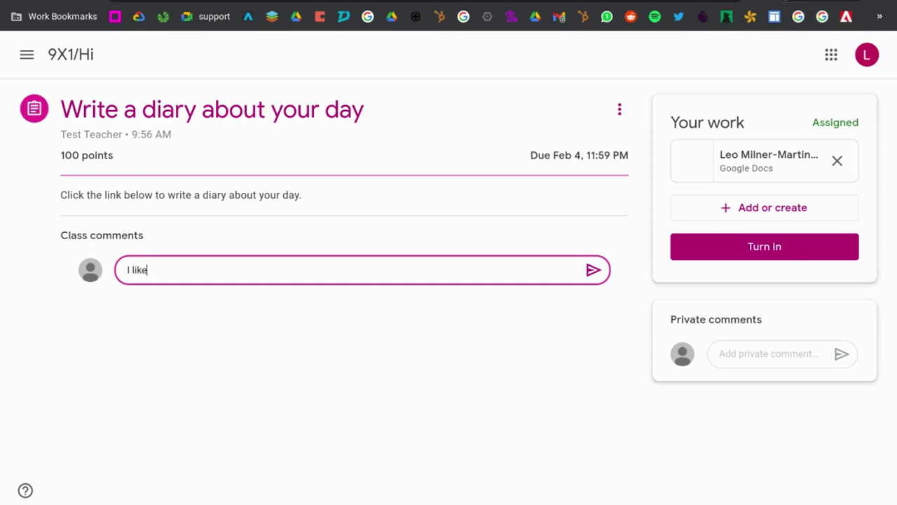
type(" writing diaries!")
left_click(593, 270)
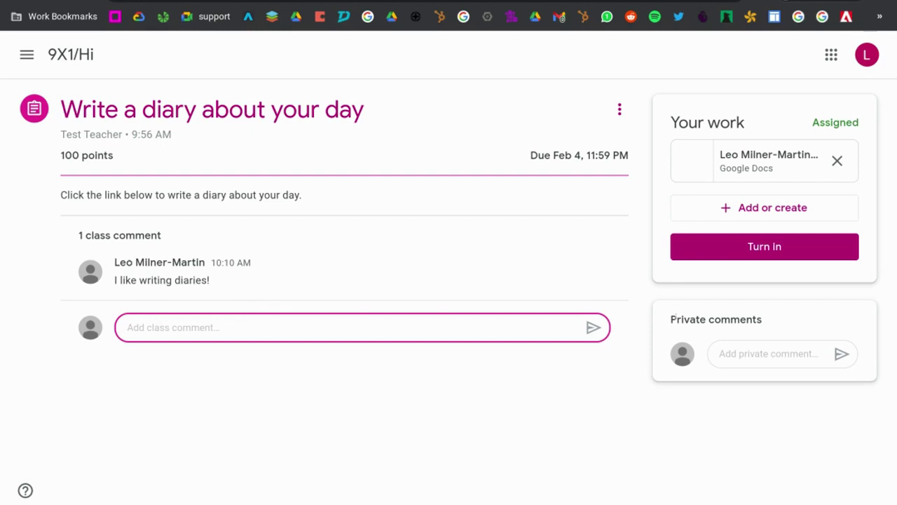
Step: Post the private comment "How many pages should I write?" on the diary assignment
left_click_drag(670, 313, 771, 325)
left_click(772, 325)
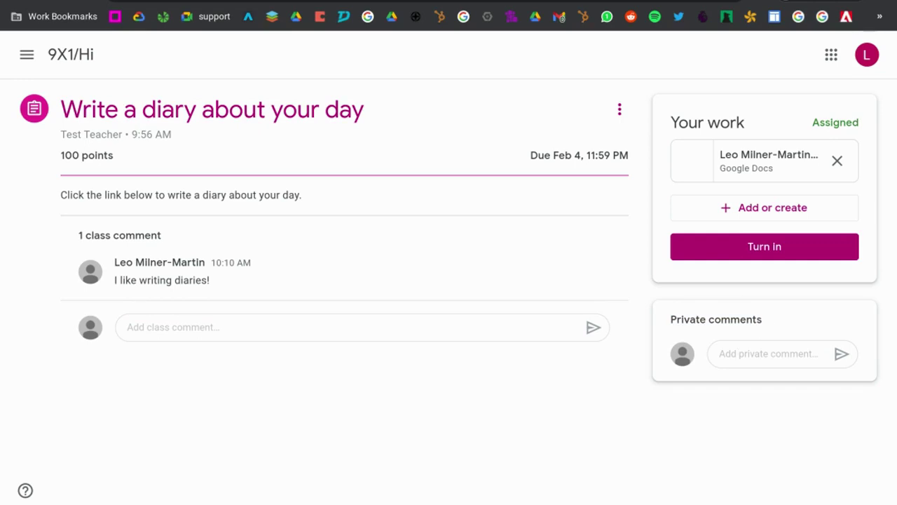
left_click(738, 352)
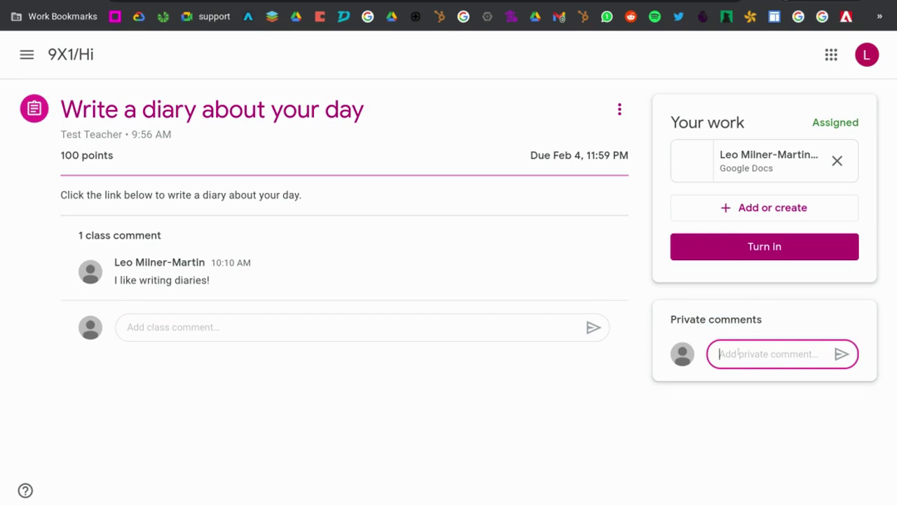
type("How many pages should I write?")
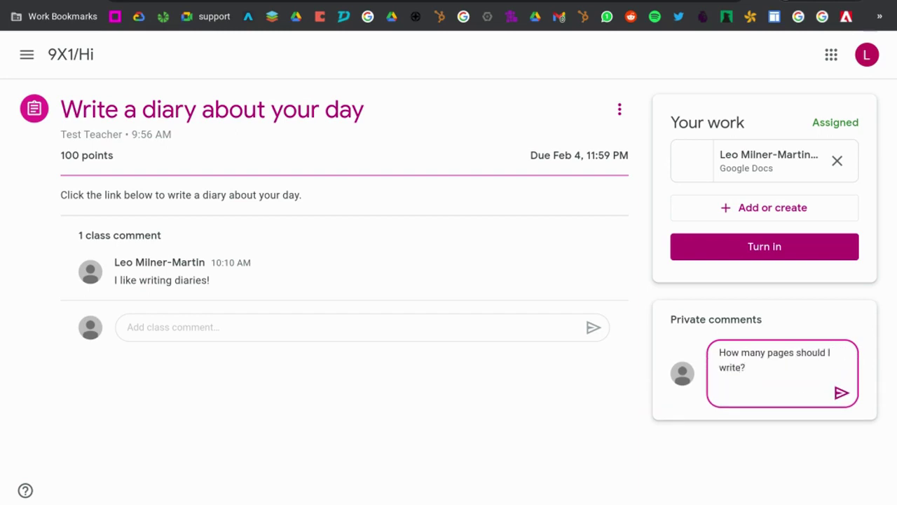
left_click(842, 393)
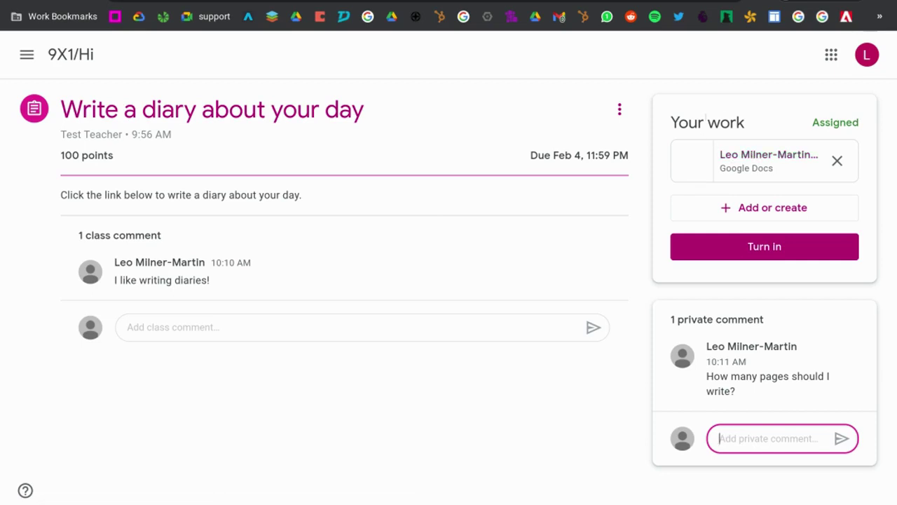
Step: Open the attached My Diary document and write "Today, I went for a socially disatnced walk"
left_click(750, 156)
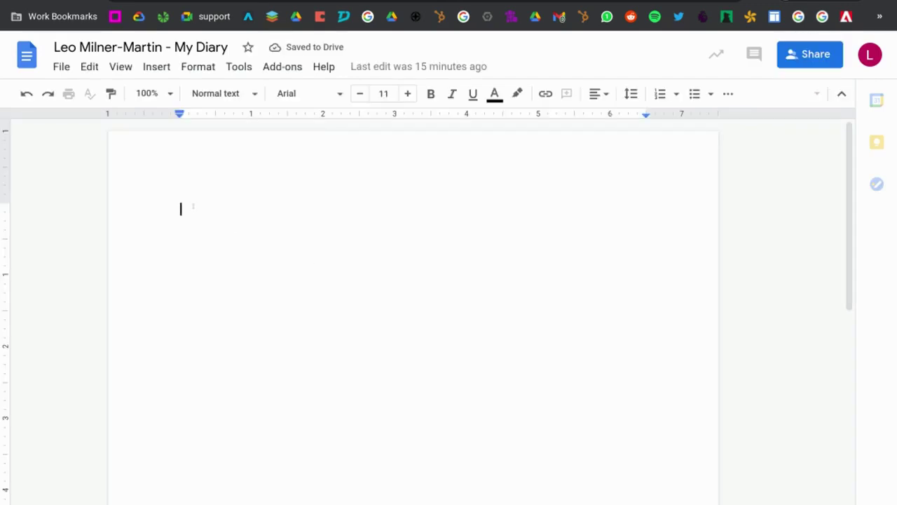
type("TO")
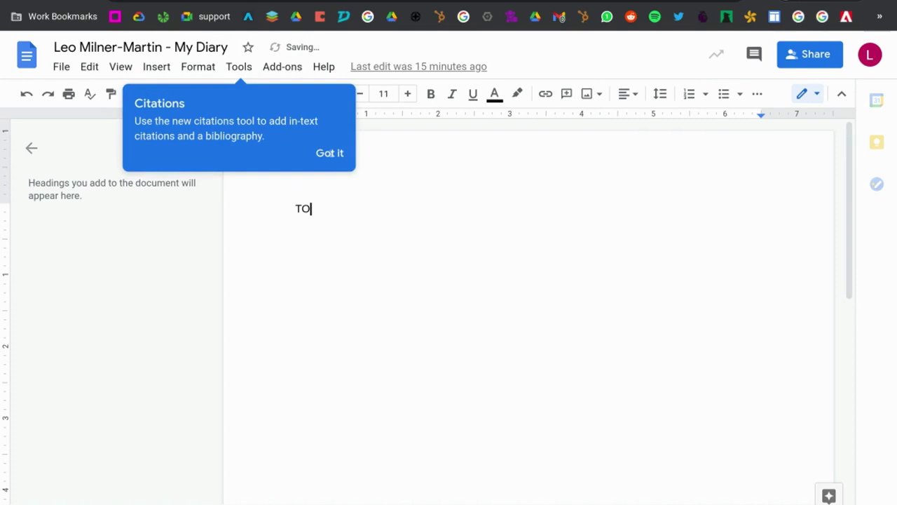
left_click(319, 157)
key("BackSpace")
key("BackSpace")
type("Today, I went for a social")
key("BackSpace")
key("BackSpace")
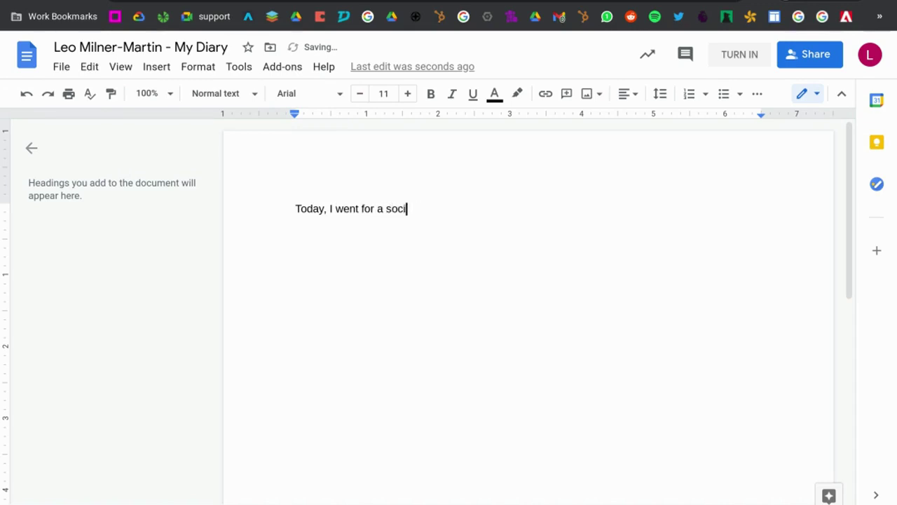
type("ally disatnced walk")
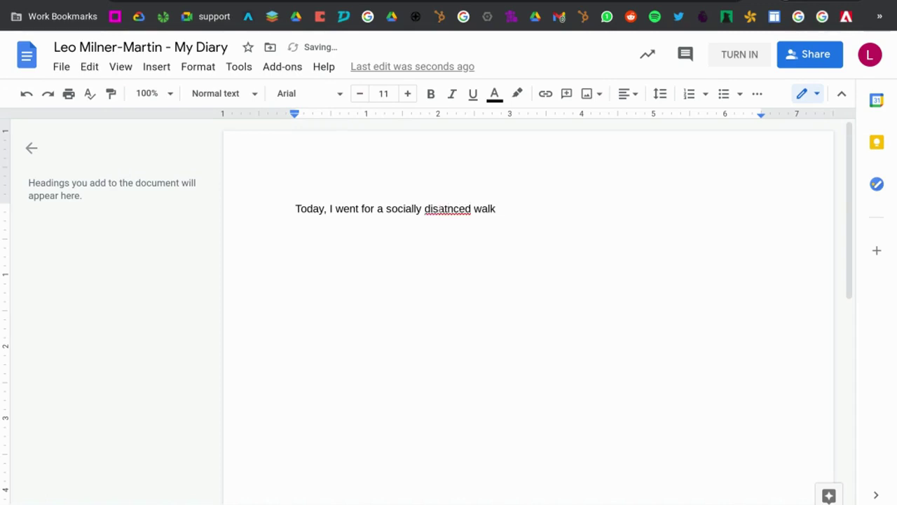
Step: Correct the misspelled word to "distanced" and end the diary's first sentence with a full stop
right_click(443, 210)
left_click(466, 247)
type("d")
left_click(497, 208)
type(".")
Step: Add the paragraphs "Then I went home and had lunch." and "After that, I completed some school work.", and return to the assignment
key("Return")
key("Return")
type("Then I went home and had lunch.")
key("Return")
key("Return")
type("After that, I complte")
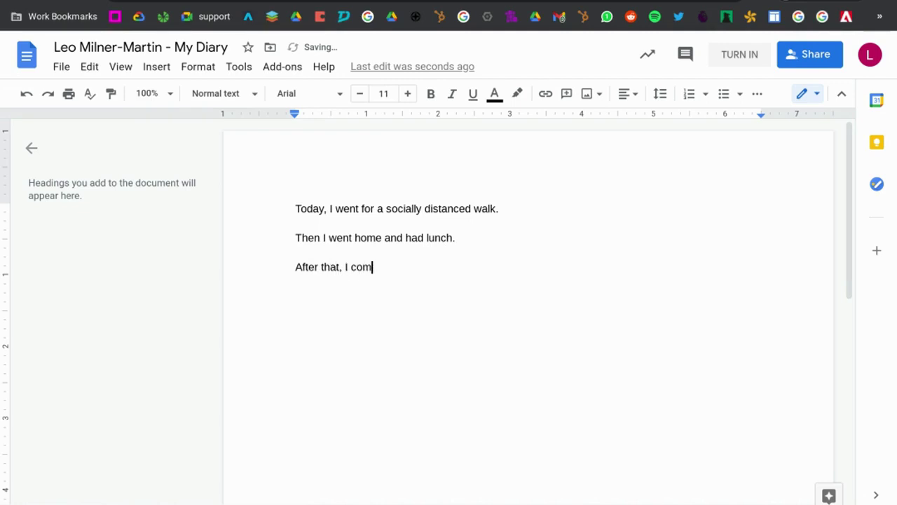
key("BackSpace")
key("BackSpace")
type("eted some school w")
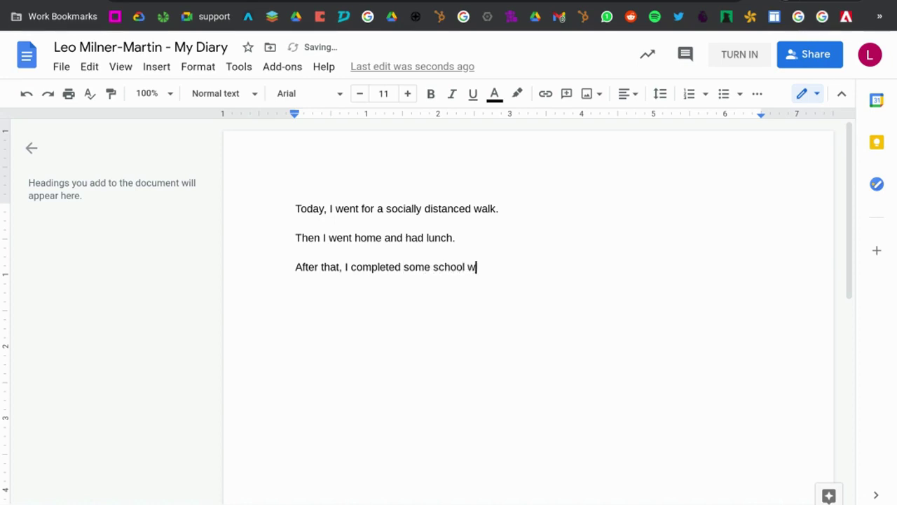
type("ork.")
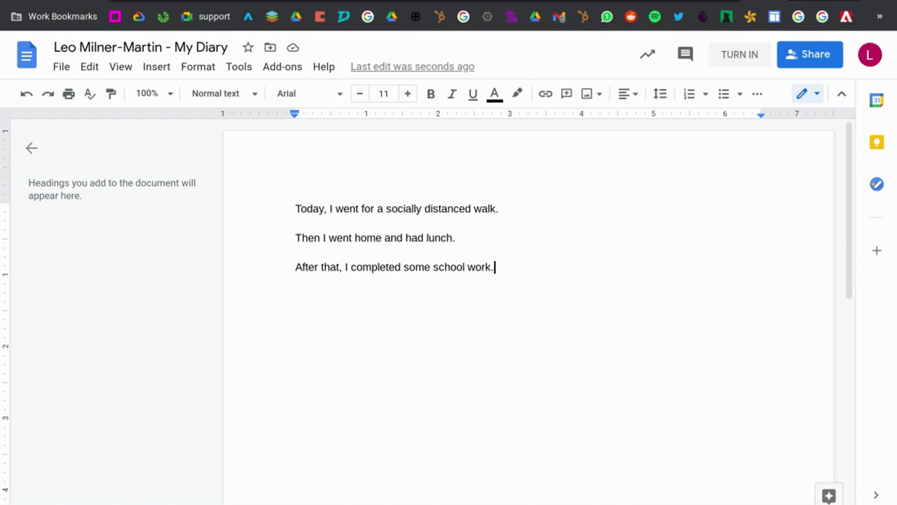
key("ctrl+w")
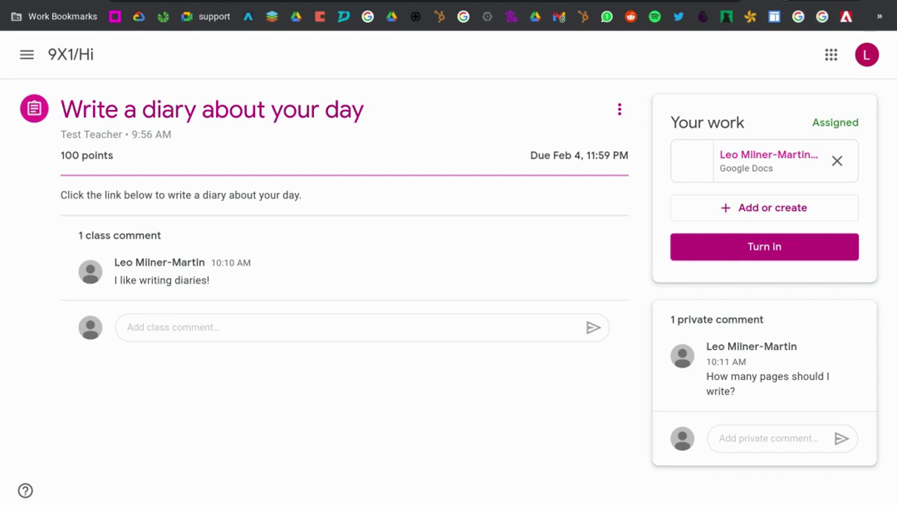
Step: Check the options for adding or creating work, and turn in the diary assignment with the My Diary document
left_click(729, 206)
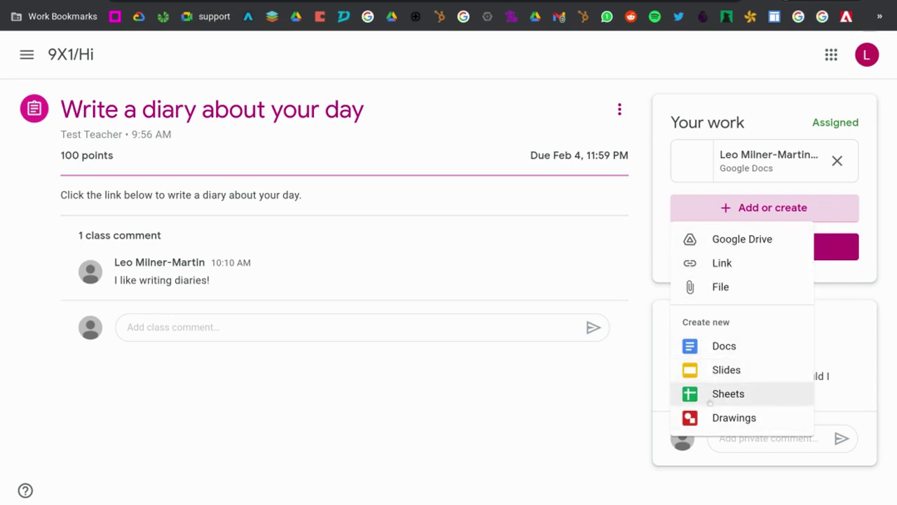
left_click(668, 197)
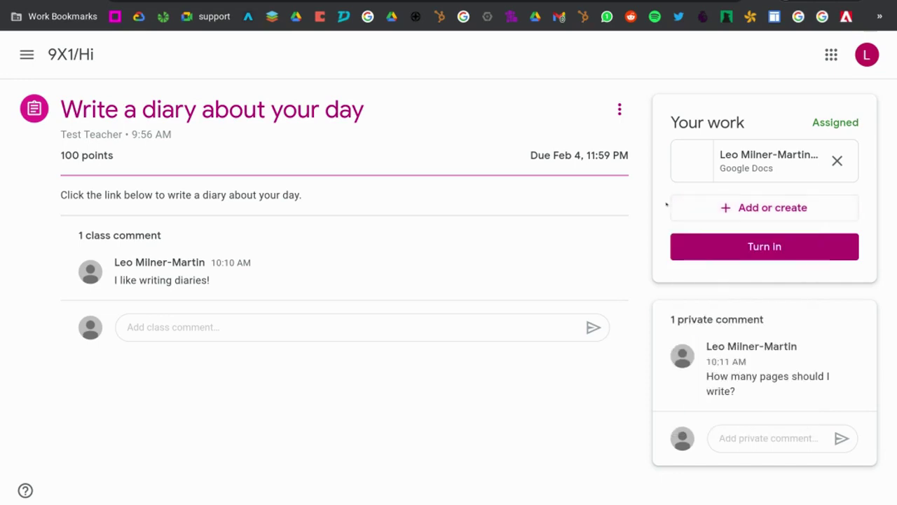
left_click(734, 251)
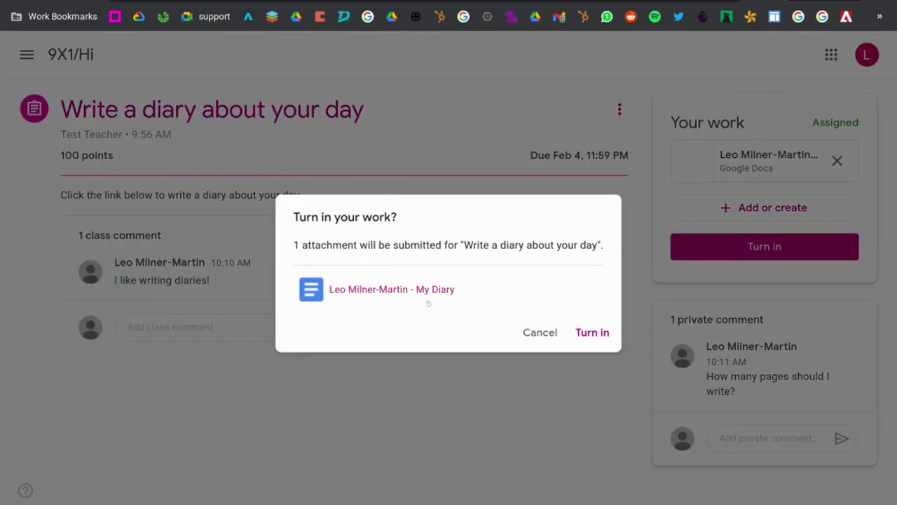
left_click(586, 332)
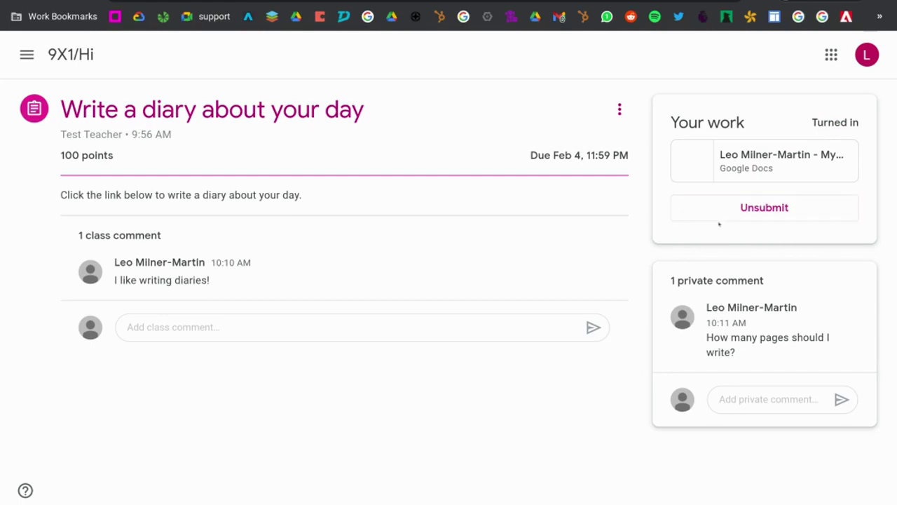
Step: Post the private comment "I have handed this in!" on the turned-in diary assignment
left_click(725, 396)
type("I Havbe")
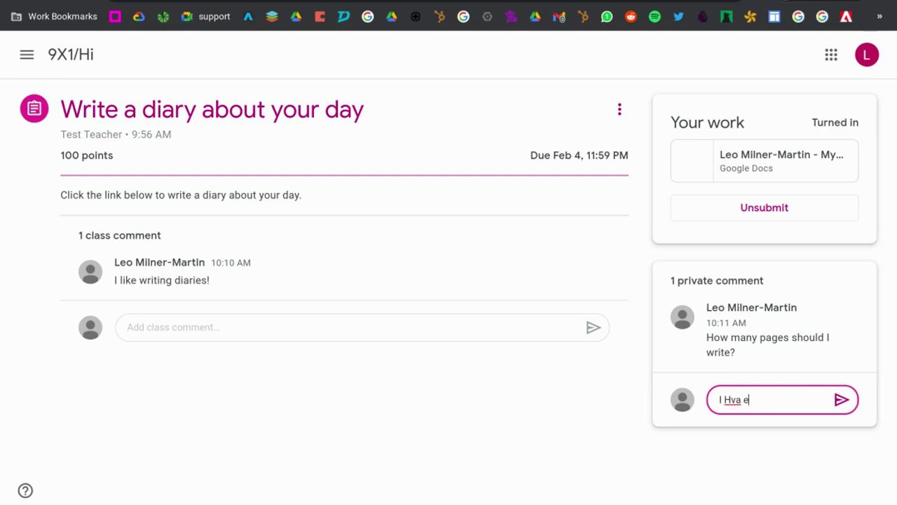
type(" l")
key("BackSpace")
key("BackSpace")
key("BackSpace")
key("BackSpace")
key("BackSpace")
key("BackSpace")
key("BackSpace")
type("have handed this in!")
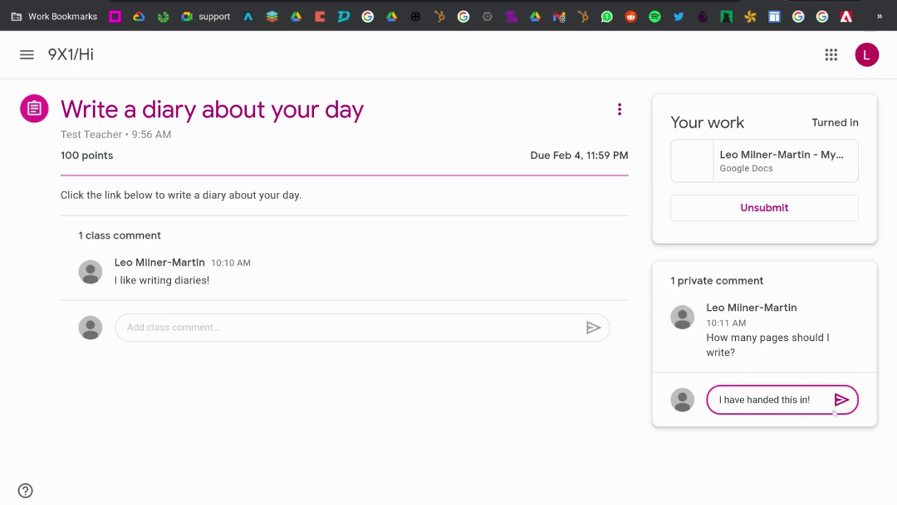
left_click(841, 399)
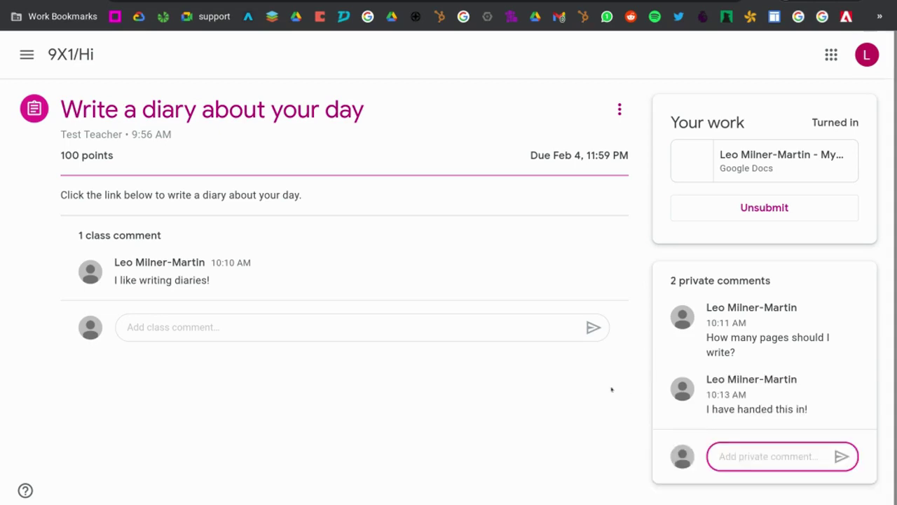
Step: Return to the class's Classwork page, review the turned-in diary assignment there, and collapse its entry
left_click(52, 56)
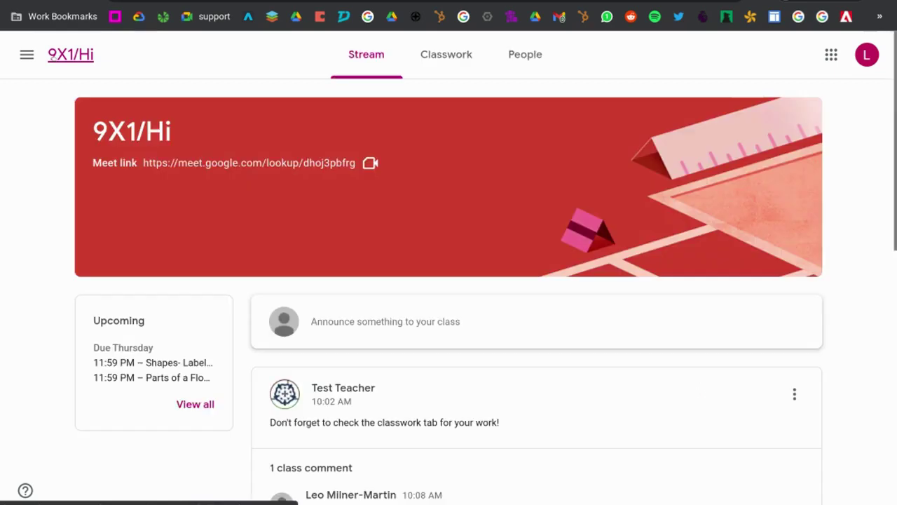
left_click(451, 63)
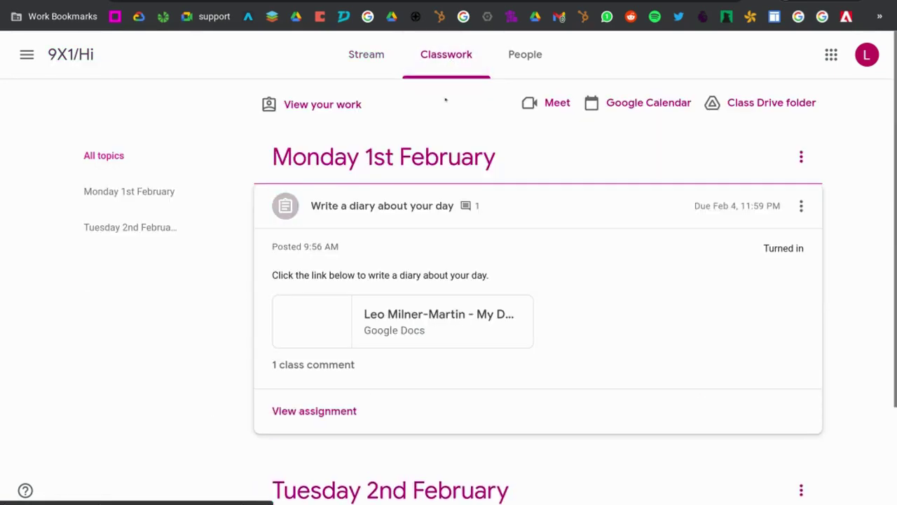
left_click(315, 411)
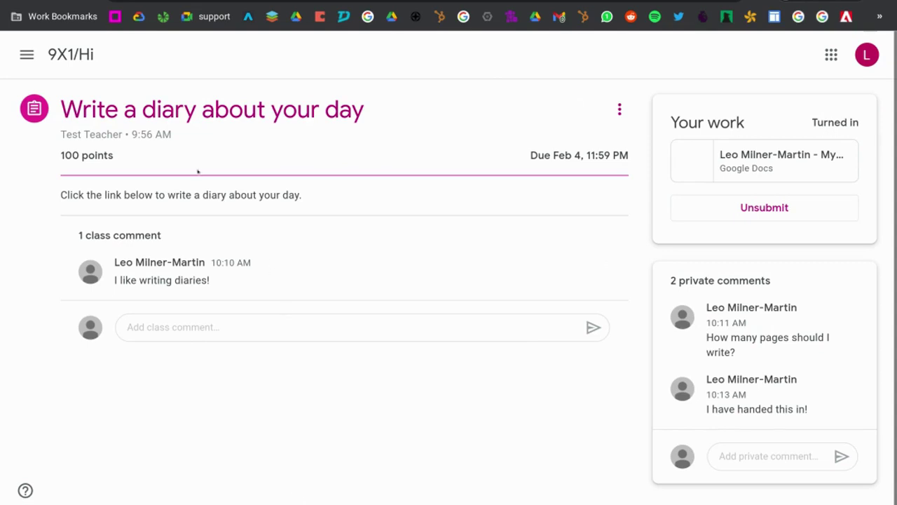
key("alt+Left")
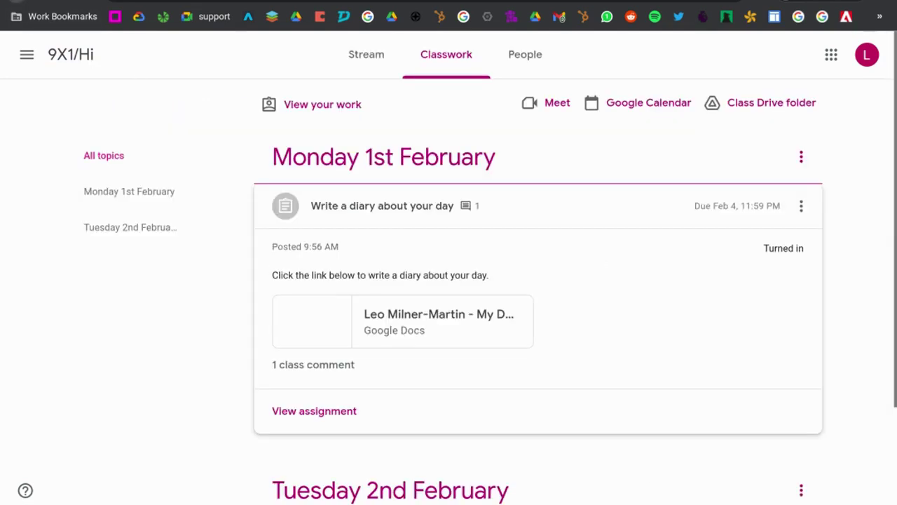
left_click(651, 196)
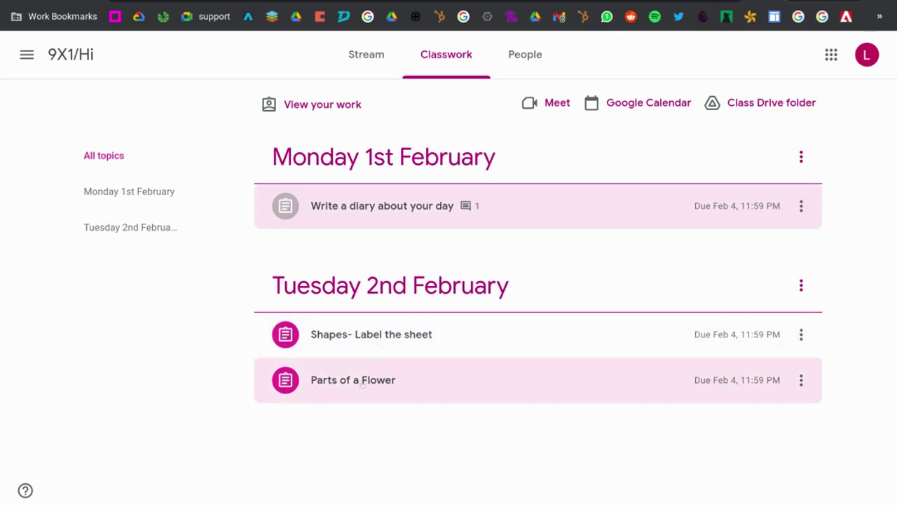
Step: Open the "Shapes- Label the sheet" assignment and its attached Shapes Jamboard
left_click(405, 335)
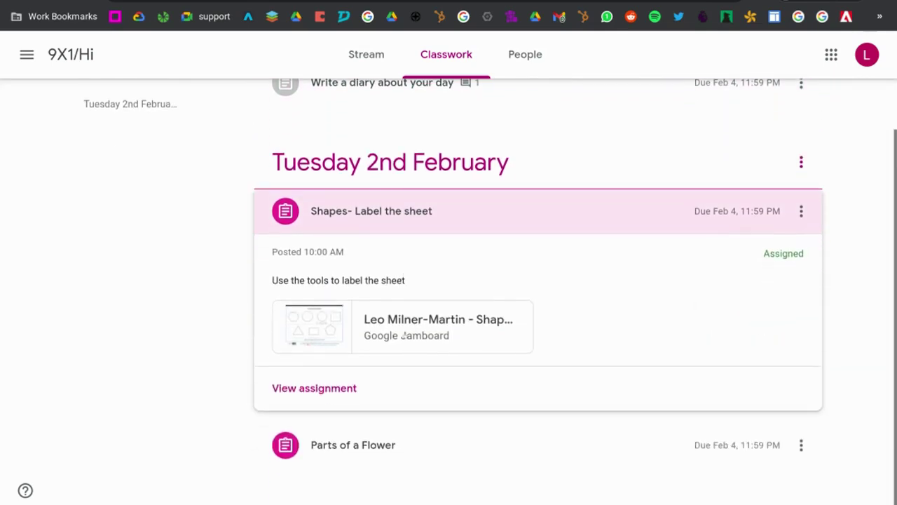
left_click(300, 390)
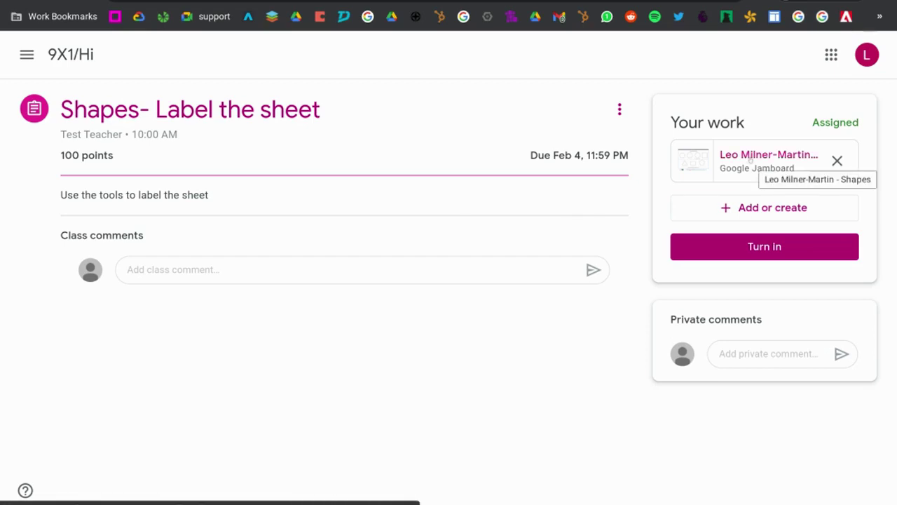
left_click(751, 160)
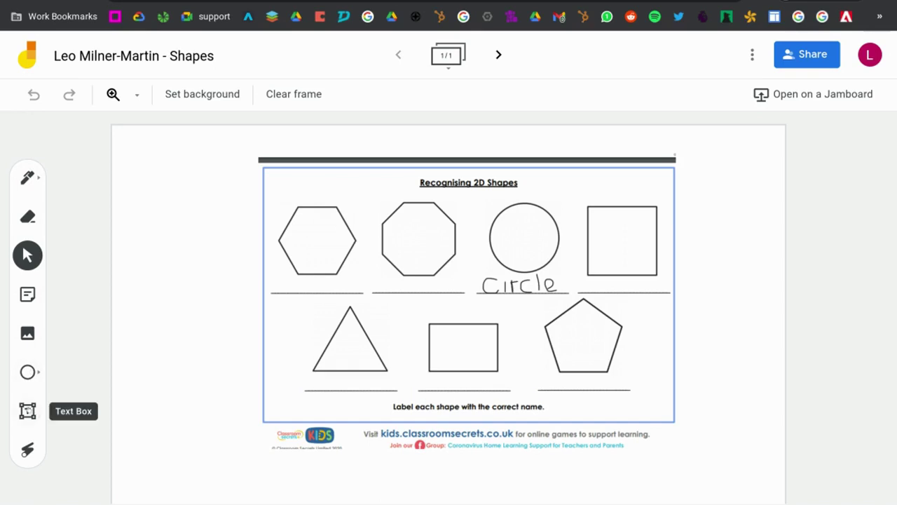
Step: Add a text box reading "Hexagon" on the line under the hexagon
left_click(34, 413)
left_click_drag(274, 270, 365, 293)
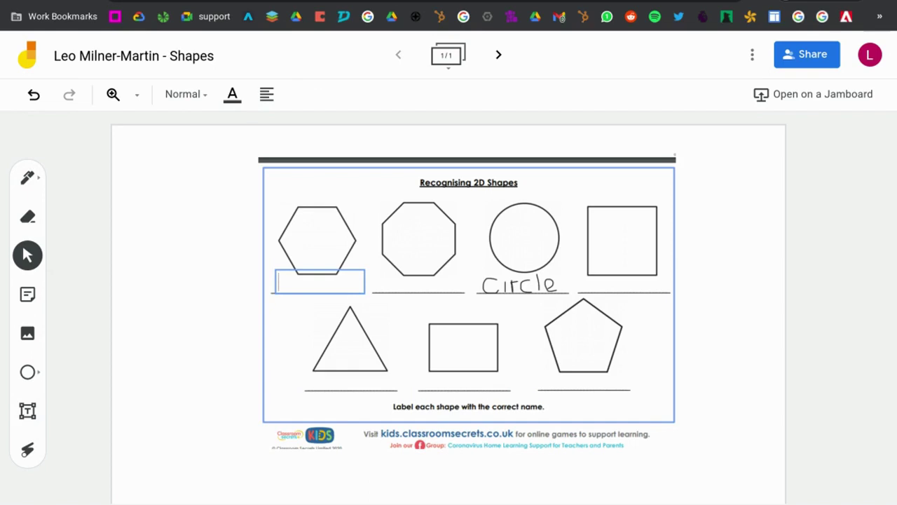
type("Hexagon")
Step: Handwrite "triangle" with the pen on the line under the triangle
left_click(27, 177)
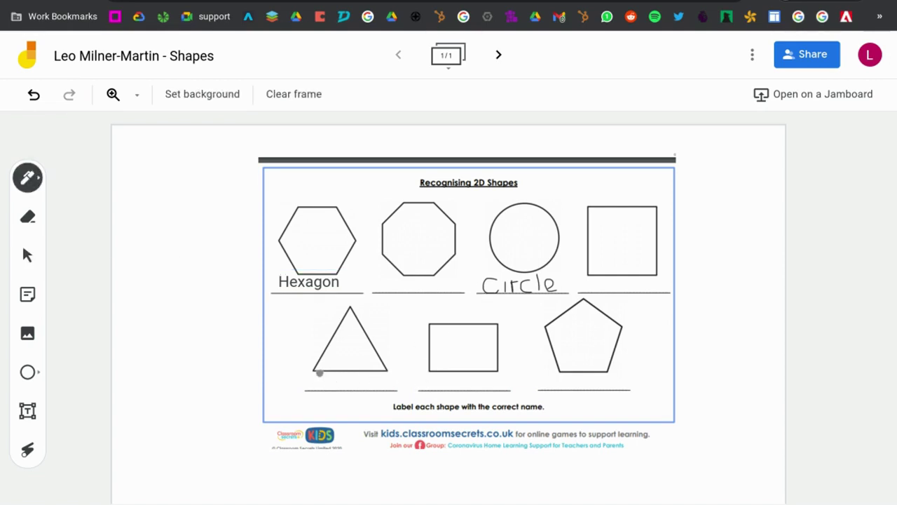
mouse_move(319, 371)
left_mouse_down()
mouse_move(319, 386)
mouse_move(325, 379)
left_mouse_up()
mouse_move(325, 376)
left_mouse_down()
mouse_move(337, 387)
mouse_move(366, 379)
mouse_move(364, 409)
left_mouse_up()
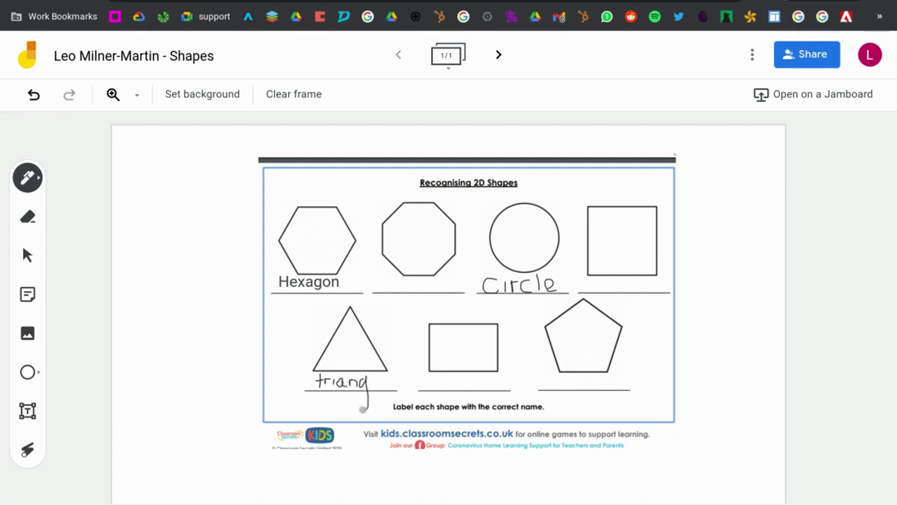
mouse_move(373, 368)
left_mouse_down()
mouse_move(372, 387)
mouse_move(387, 375)
mouse_move(383, 387)
mouse_move(392, 384)
left_mouse_up()
Step: Add a yellow sticky note reading "square", and shrink and place it inside the square shape
left_click(27, 294)
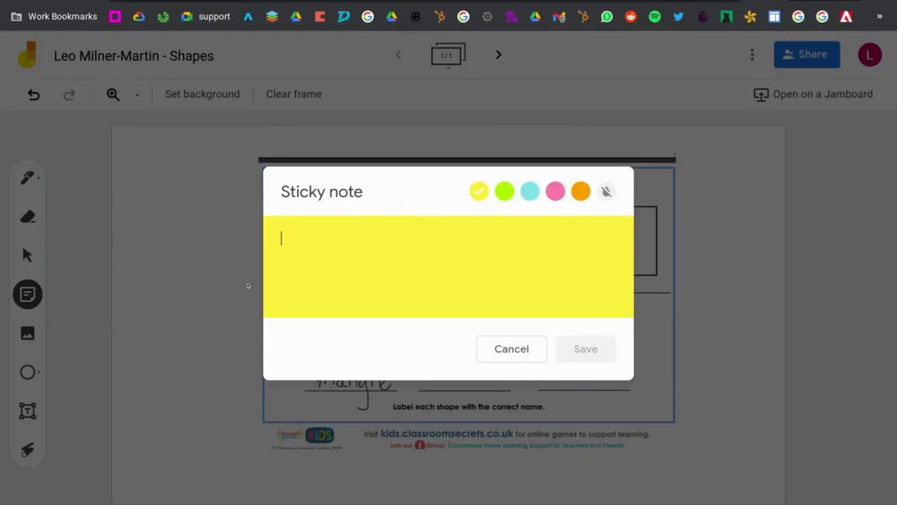
type("square")
left_click(586, 348)
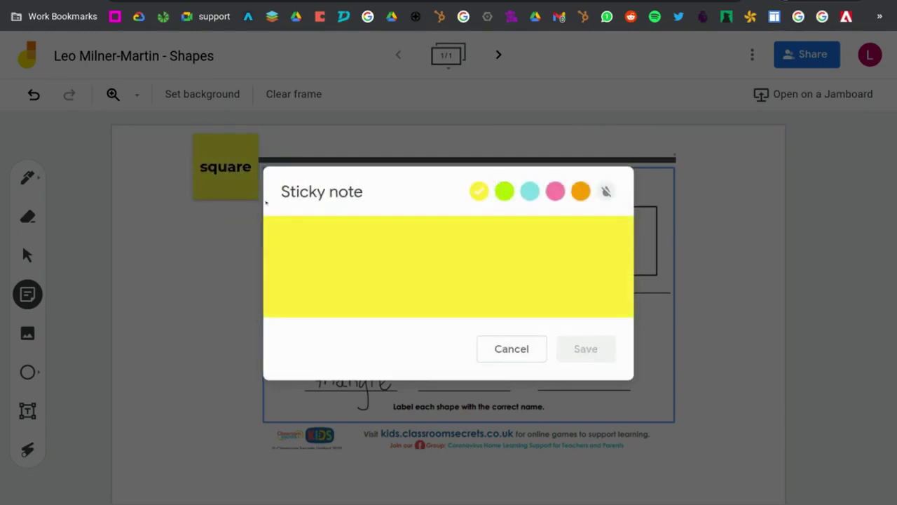
left_click(512, 349)
left_click(227, 160)
left_click_drag(228, 160, 626, 235)
left_click_drag(656, 270, 619, 243)
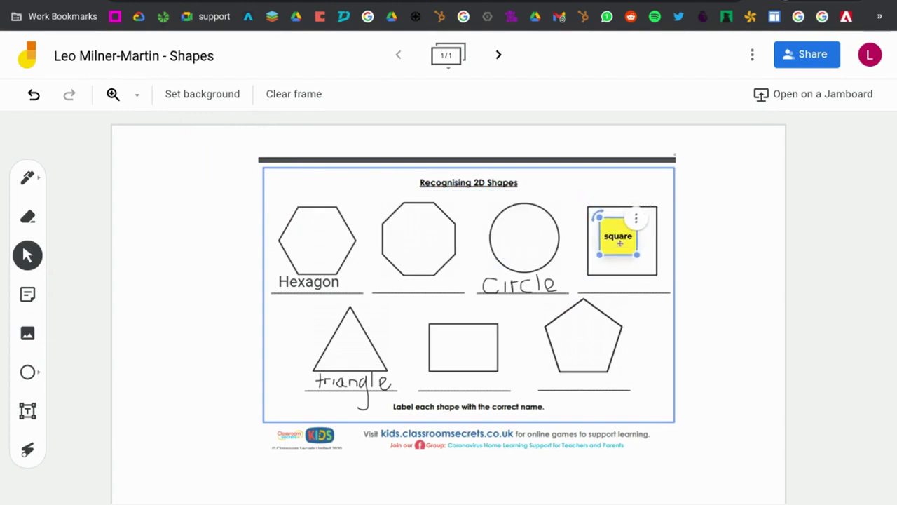
left_click(362, 232)
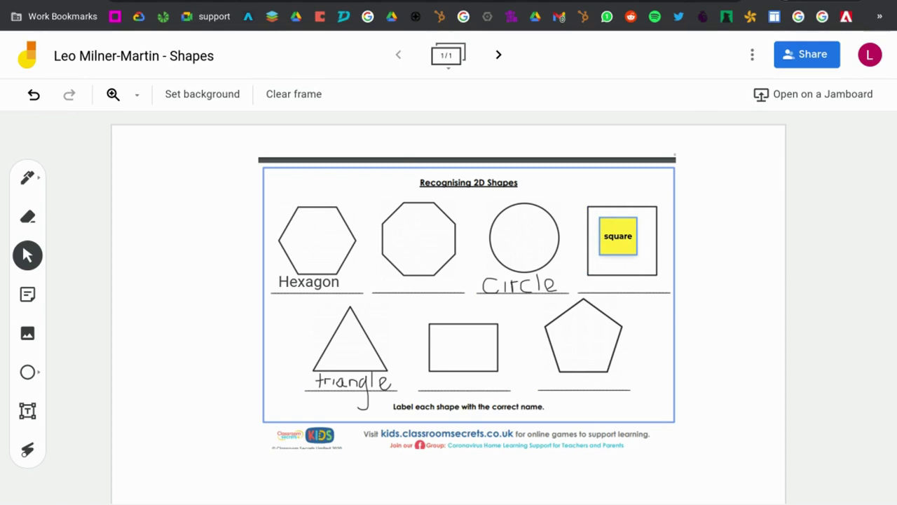
Step: Close the Jamboard, post the private comment "I liked the shapes" on the Shapes assignment, and turn in the work
key("ctrl+w")
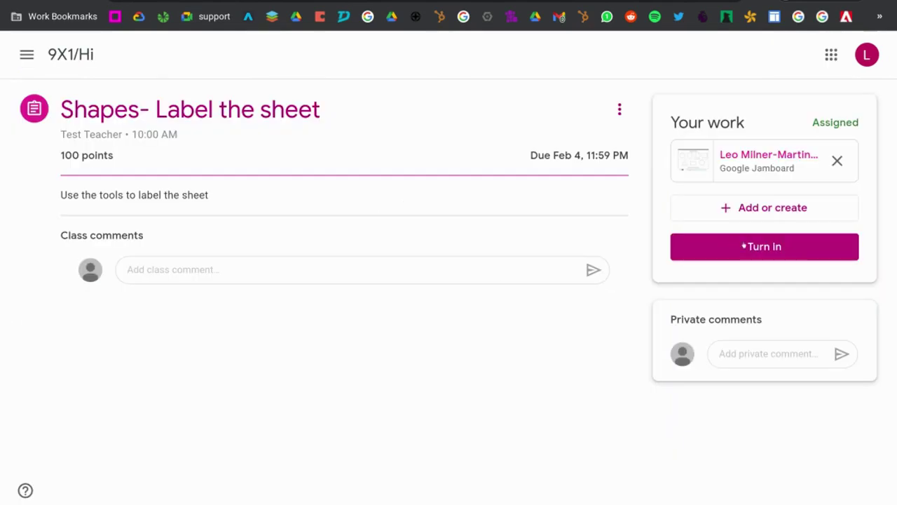
left_click(724, 354)
type("I liked the shapes")
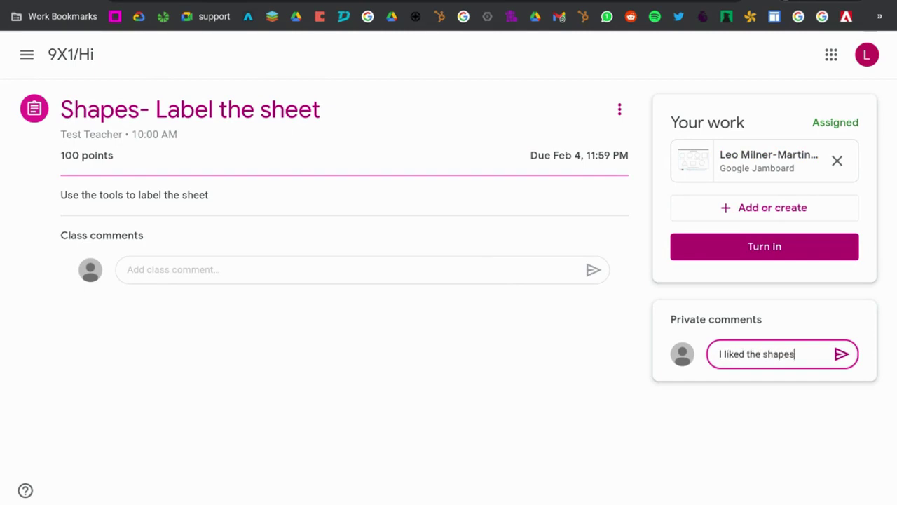
left_click(841, 354)
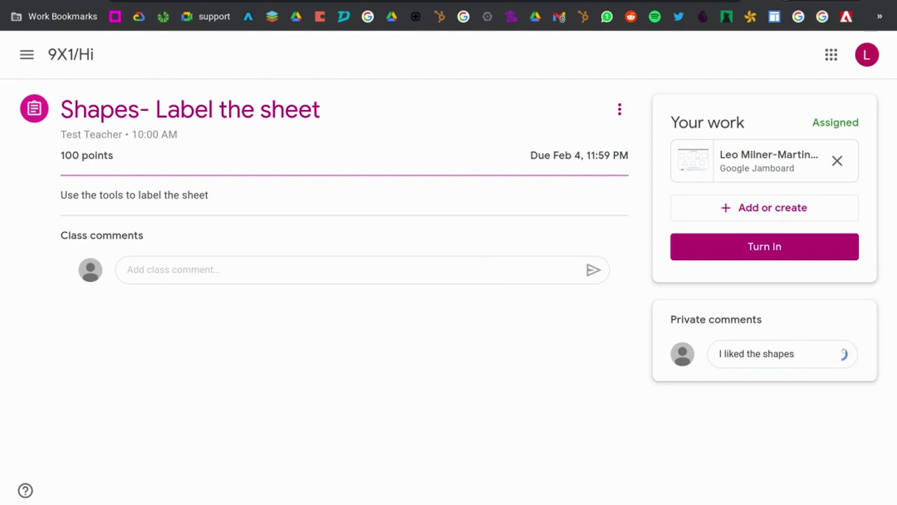
left_click(760, 243)
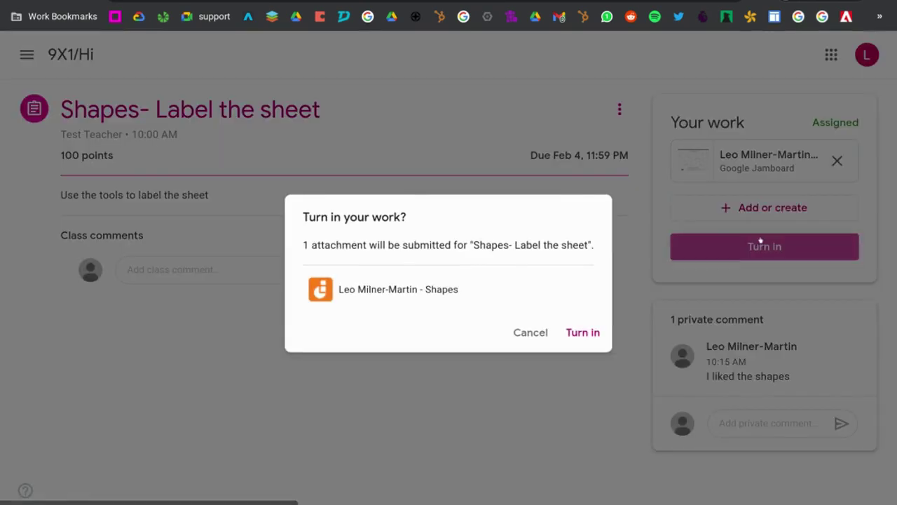
left_click(578, 334)
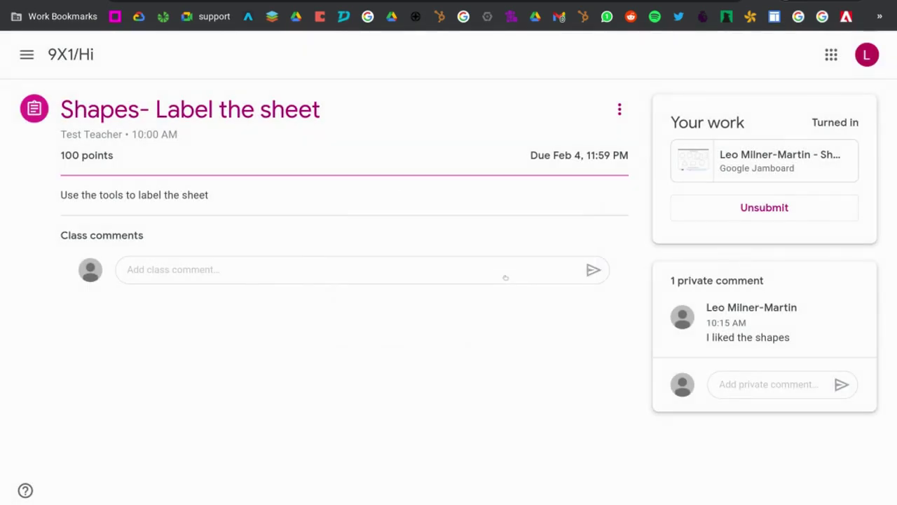
Step: Return to the class's Classwork page and open the "Parts of a Flower" assignment with its attached Jamboard
left_click(70, 56)
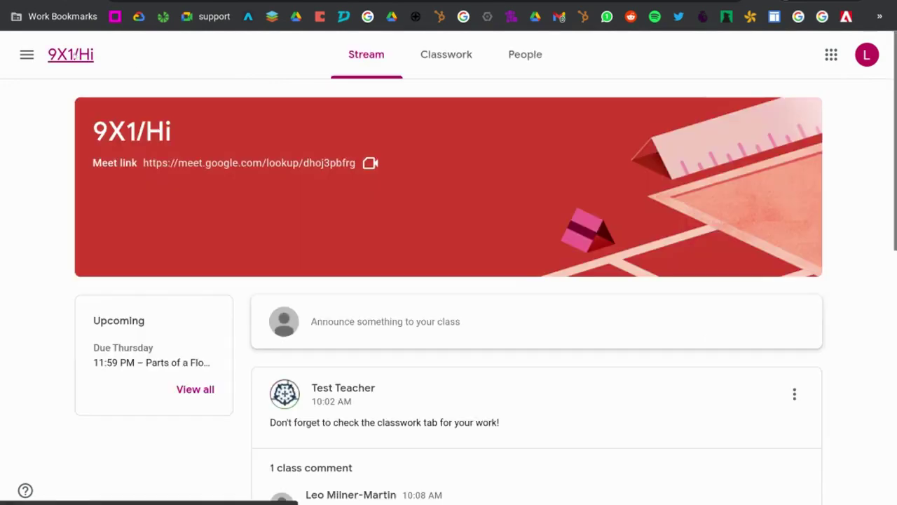
scroll(350, 323, "down", 3)
scroll(350, 323, "down", 2)
scroll(347, 324, "up", 5)
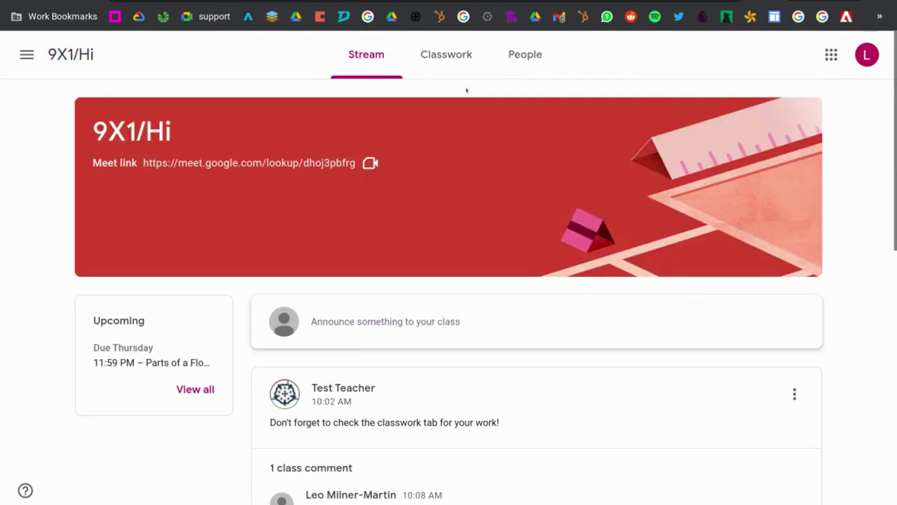
left_click(446, 54)
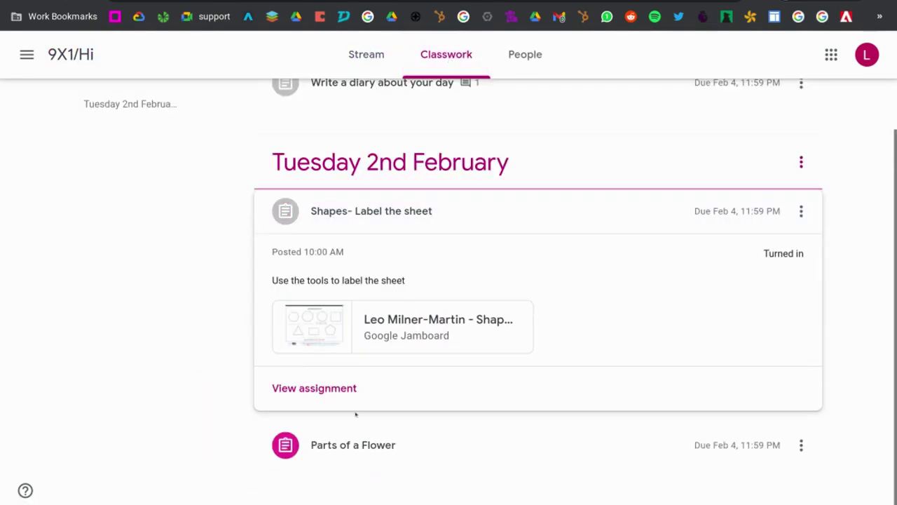
left_click(455, 444)
left_click(324, 443)
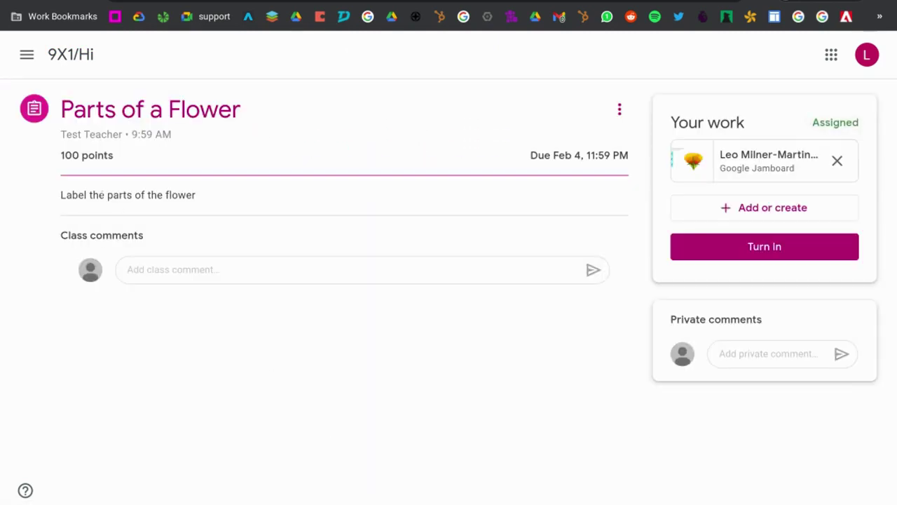
left_click(769, 161)
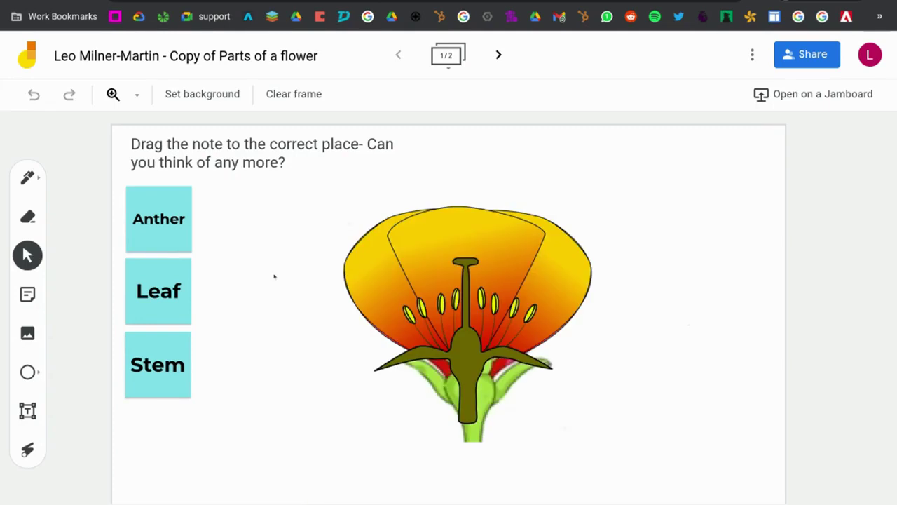
Step: Move the Anther note above the flower, the Leaf note beside its left petal and the Stem note to the stem's base
left_click_drag(156, 219, 476, 180)
left_click_drag(140, 276, 296, 274)
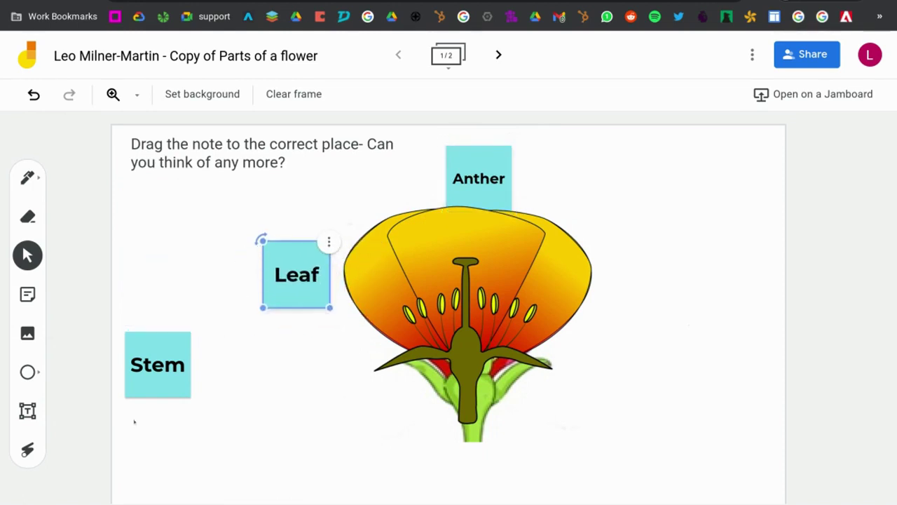
left_click(159, 384)
left_click_drag(159, 384, 449, 436)
left_click(436, 229)
Step: Bring the Anther note to the front and place it over the stamens on the right half of the flower
left_click_drag(482, 179, 597, 363)
left_click(631, 336)
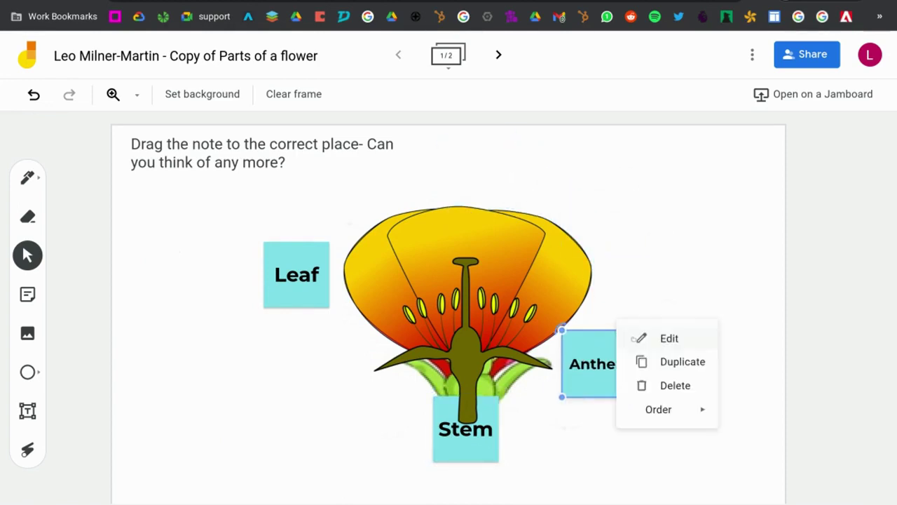
mouse_move(662, 409)
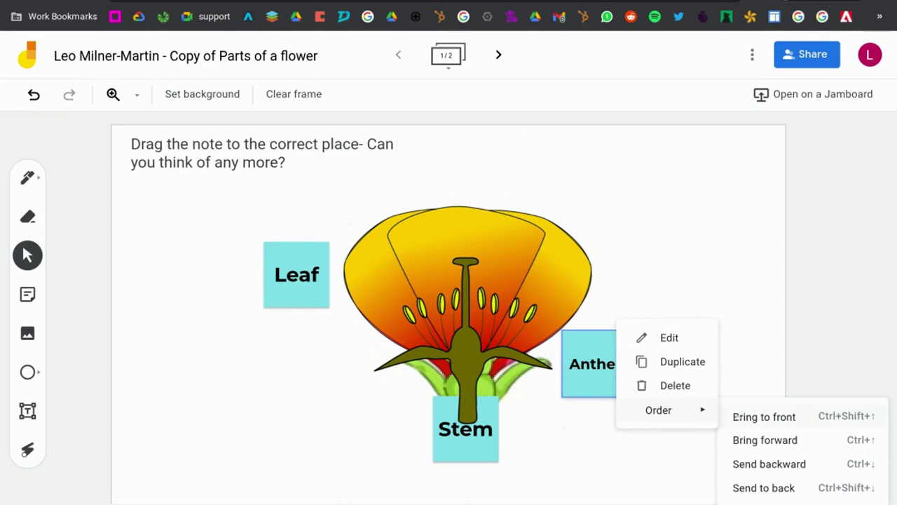
left_click(735, 417)
left_click(606, 376)
left_click_drag(606, 375, 520, 338)
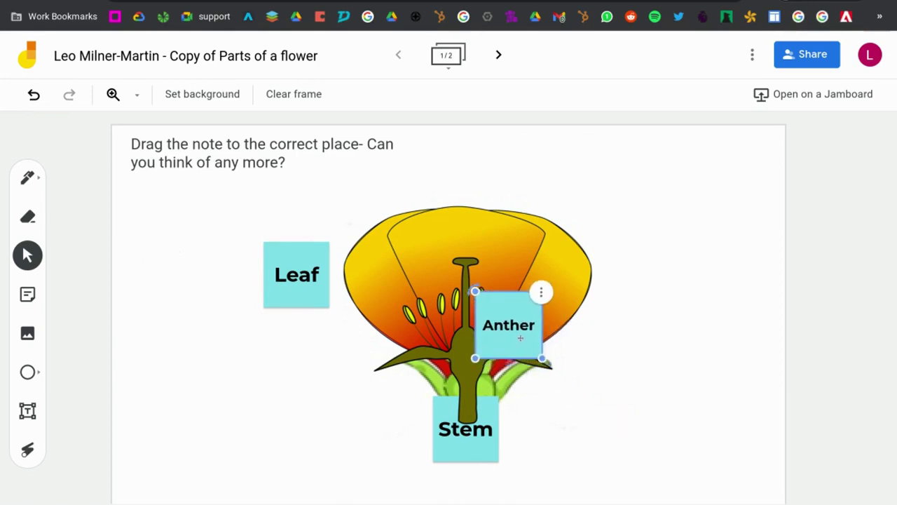
Step: Move the Leaf note against the flower's left edge and close the Jamboard
left_click(306, 283)
left_click_drag(306, 283, 323, 280)
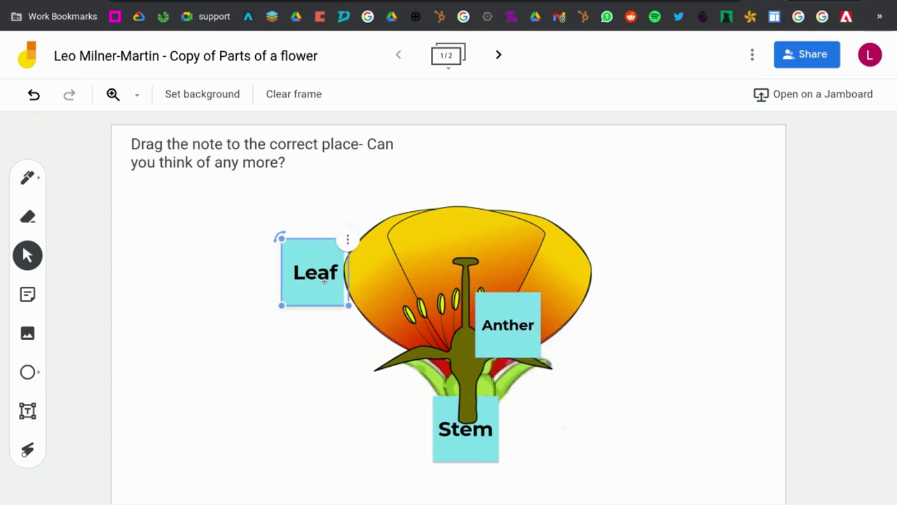
left_click(369, 194)
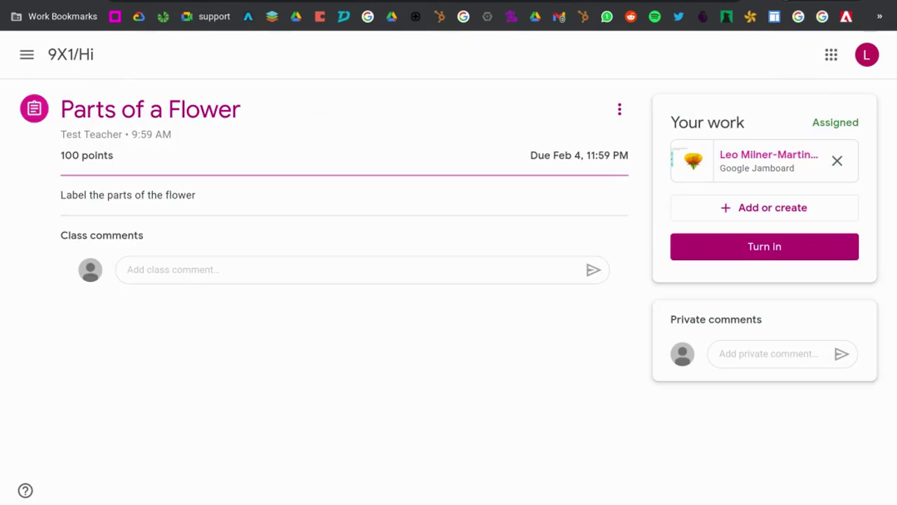
Step: Turn in the "Parts of a Flower" work and check the upcoming work on the class's Stream page
left_click(731, 251)
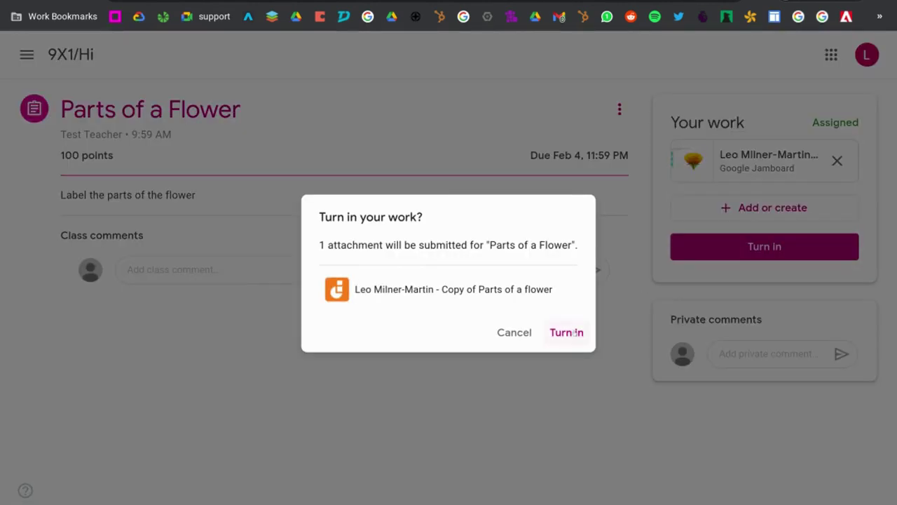
left_click(569, 333)
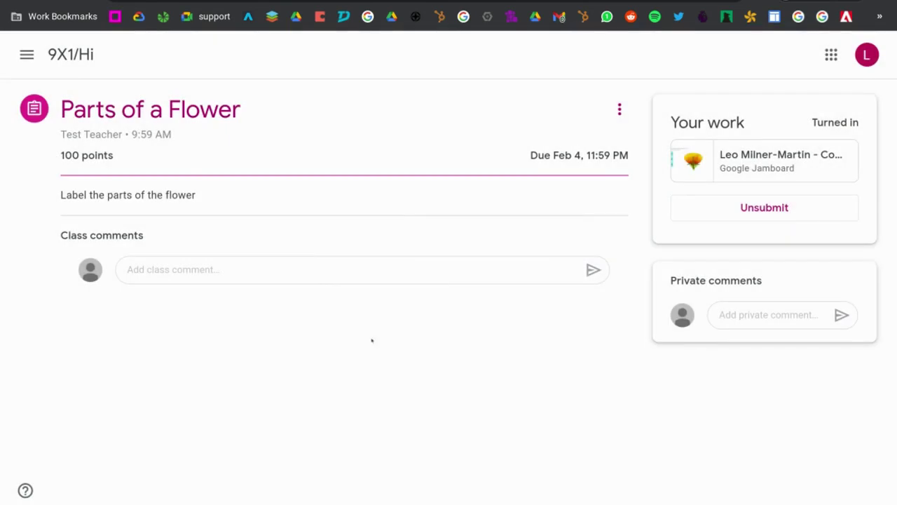
left_click(70, 55)
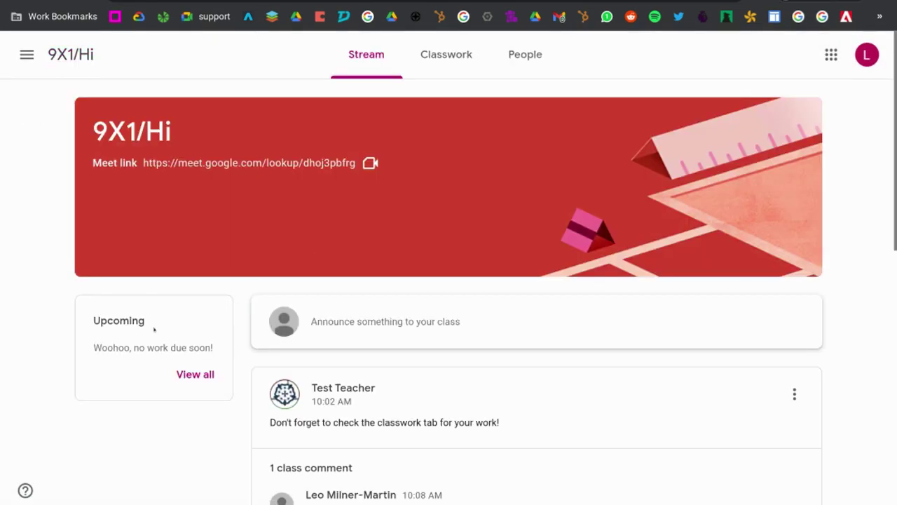
left_click_drag(90, 341, 222, 346)
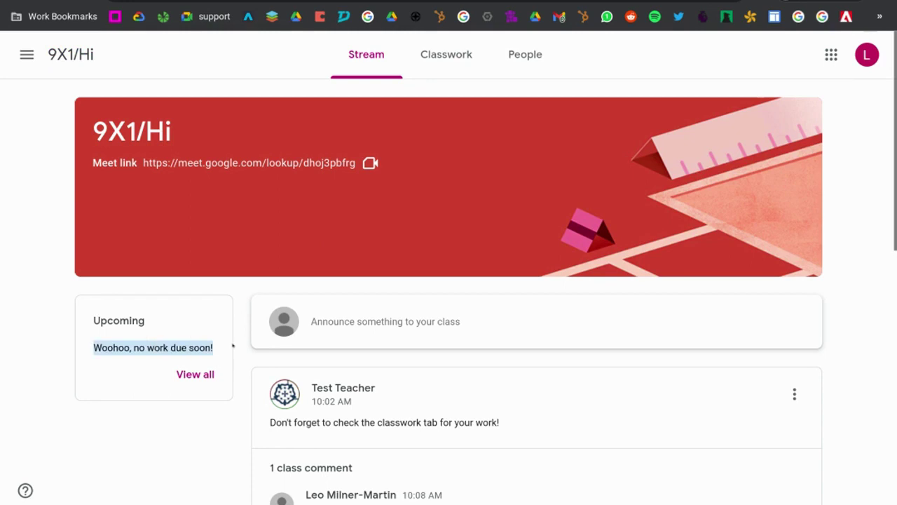
left_click(224, 347)
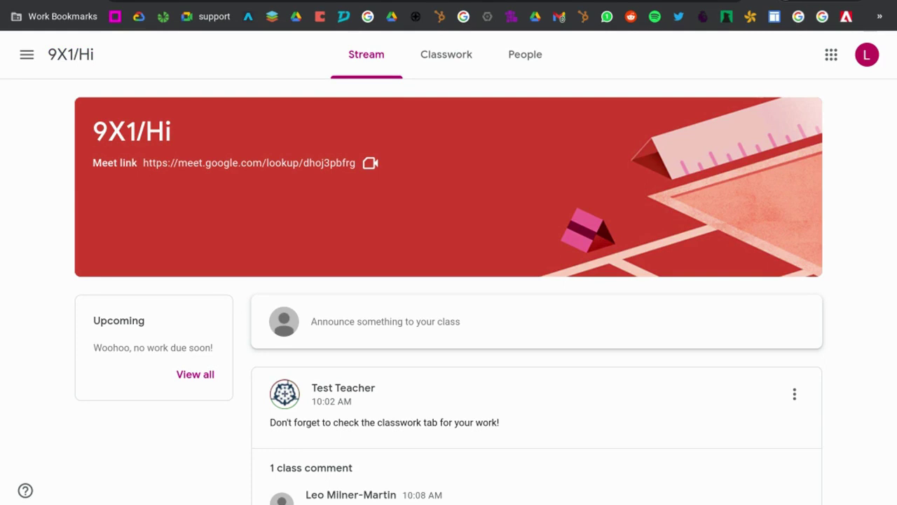
Step: Join the class's Meet video meeting with camera and microphone turned off, and dismiss the meeting's joining info
scroll(465, 199, "down", 5)
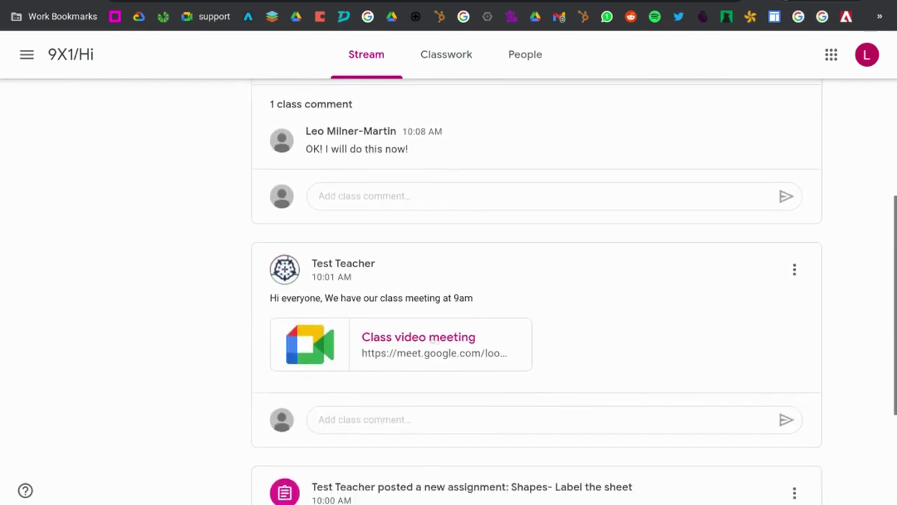
scroll(408, 344, "up", 5)
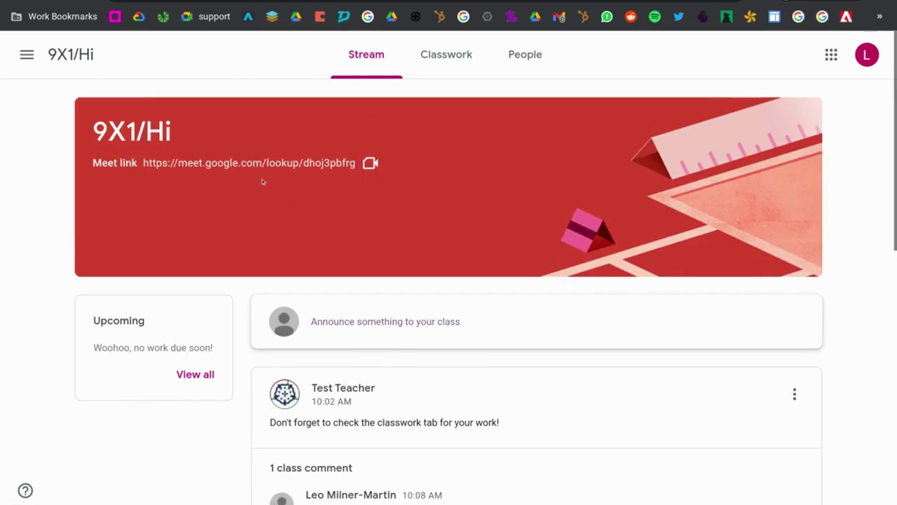
left_click(242, 163)
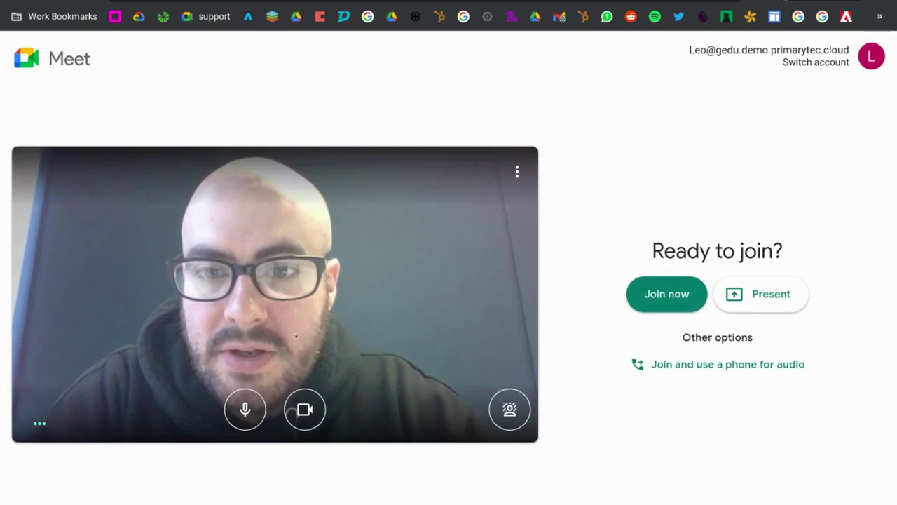
left_click(305, 409)
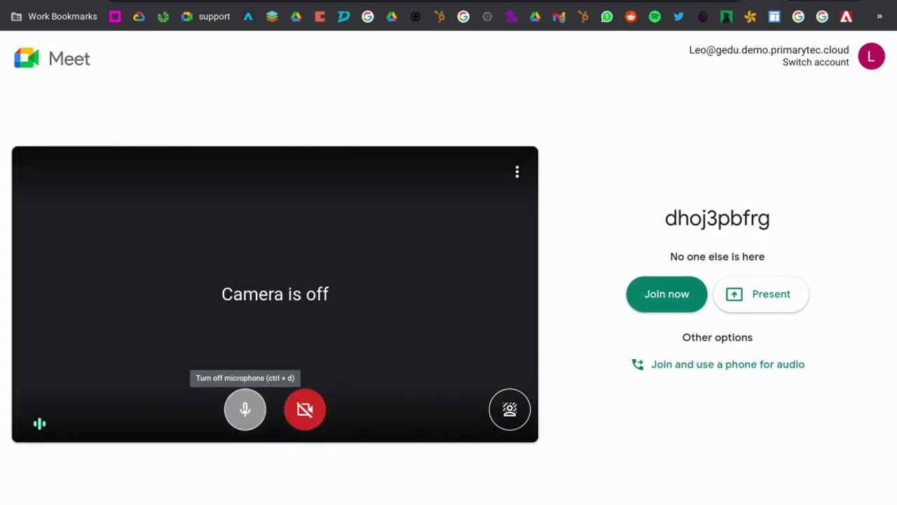
left_click(245, 409)
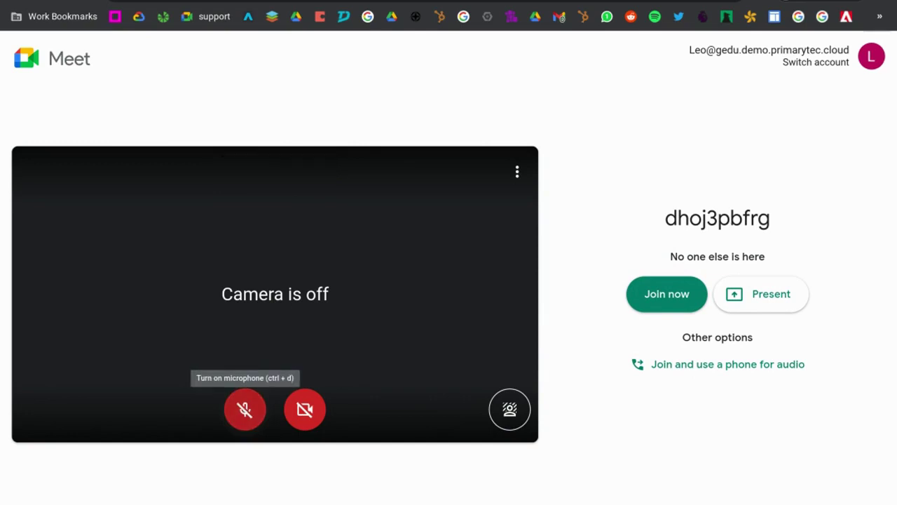
left_click(655, 295)
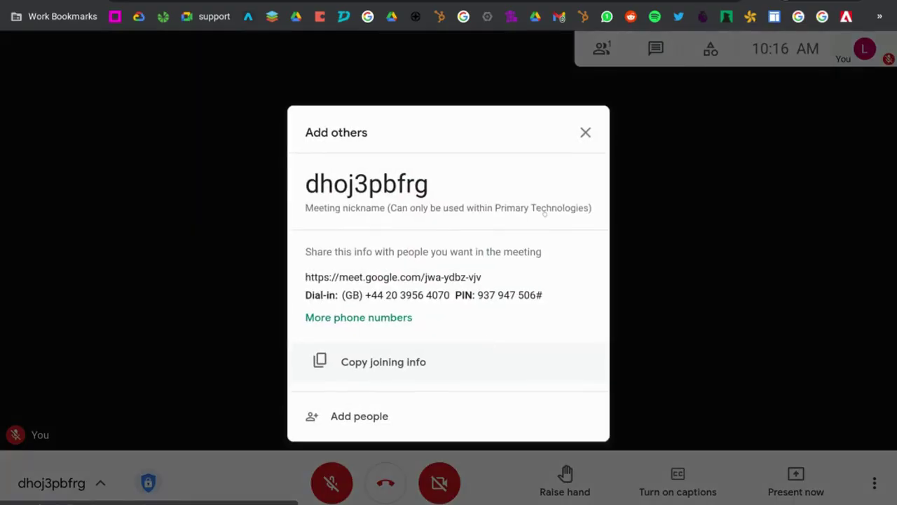
left_click(584, 133)
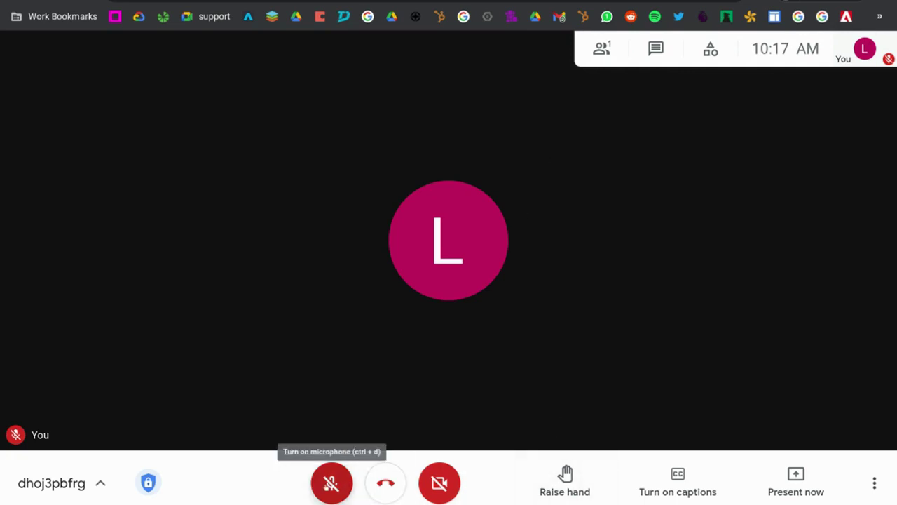
Step: Turn the microphone on and off again in the meeting, and raise the hand
left_click(332, 483)
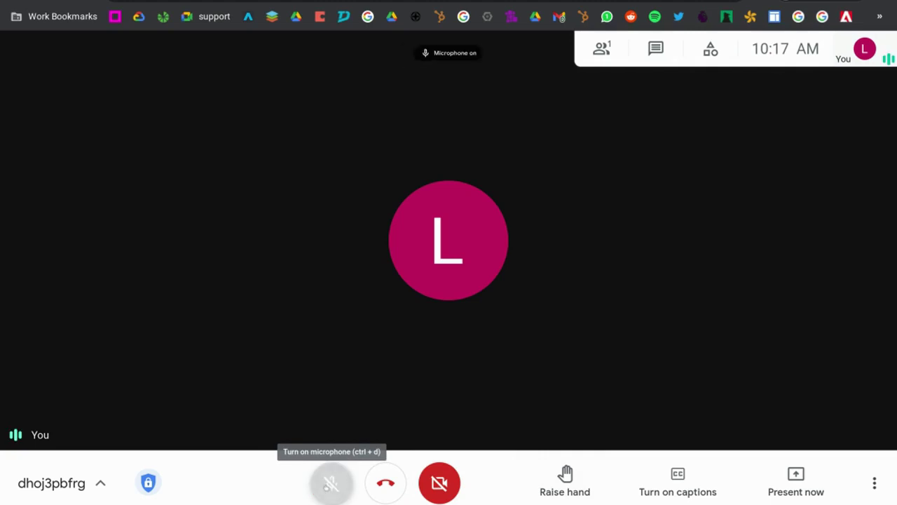
left_click(326, 488)
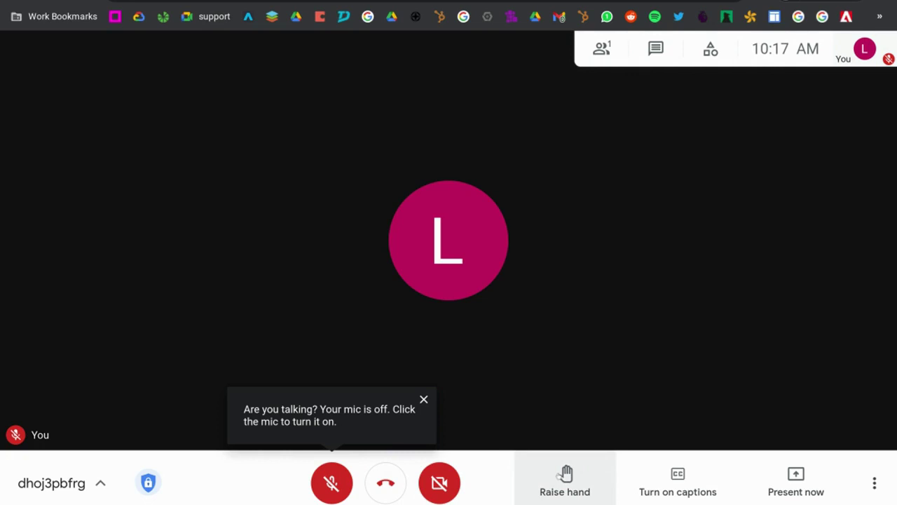
left_click(565, 476)
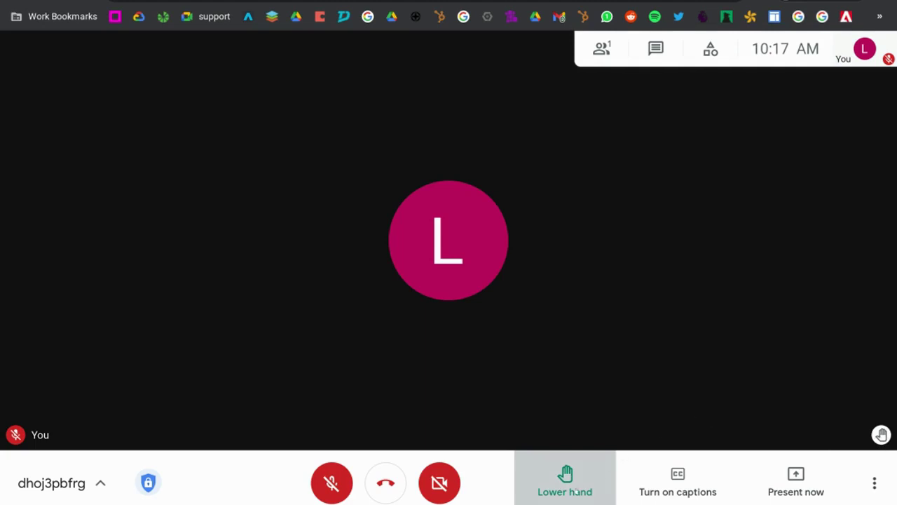
Step: Lower the raised hand and send the message "Hello" to everyone in the meeting chat, closing the chat when done
left_click(564, 483)
left_click(656, 48)
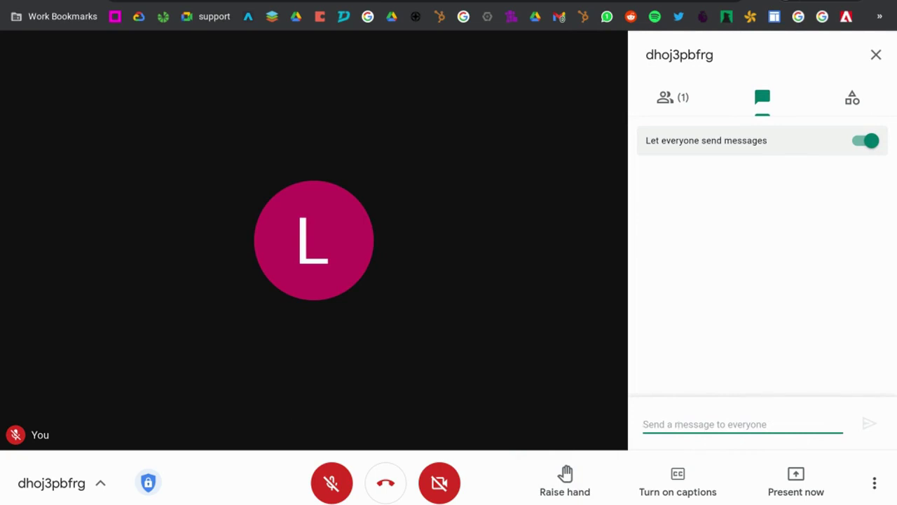
type("Hello")
key("Return")
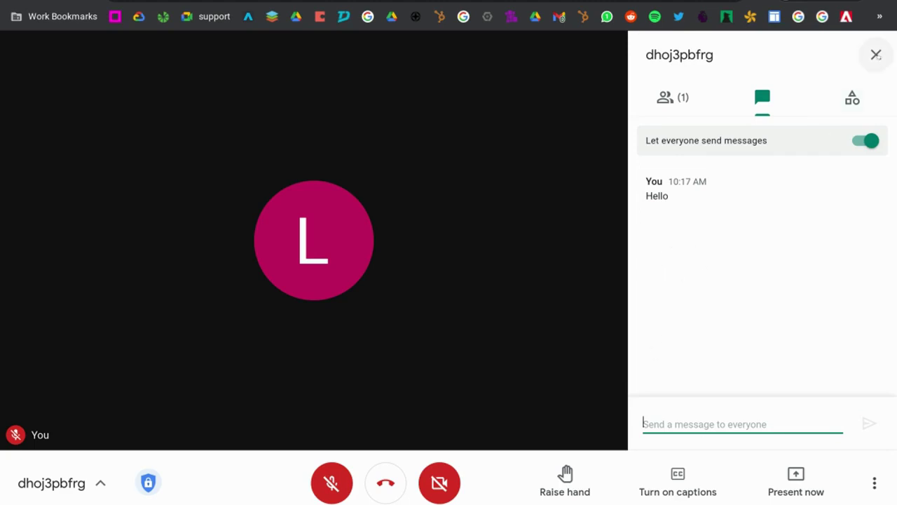
left_click(876, 55)
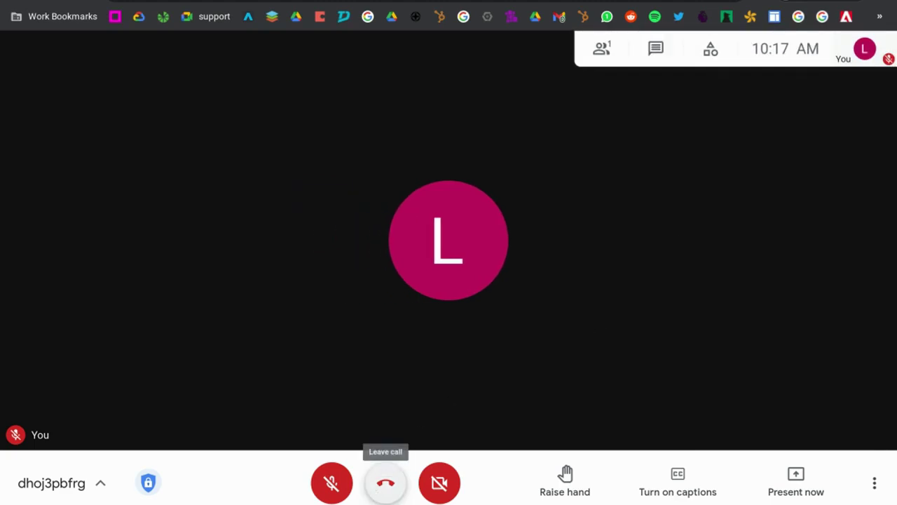
Step: Leave the meeting and look through the posts on the class's Stream page
left_click(385, 483)
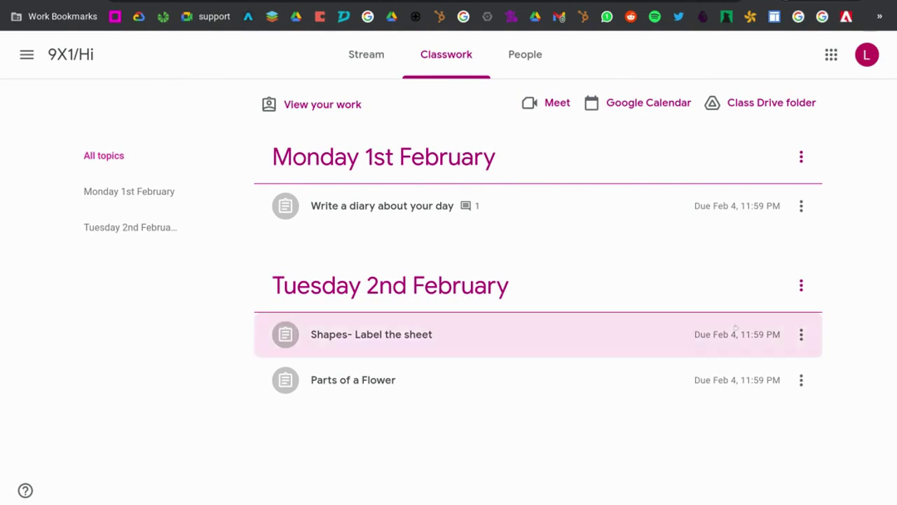
left_click(354, 62)
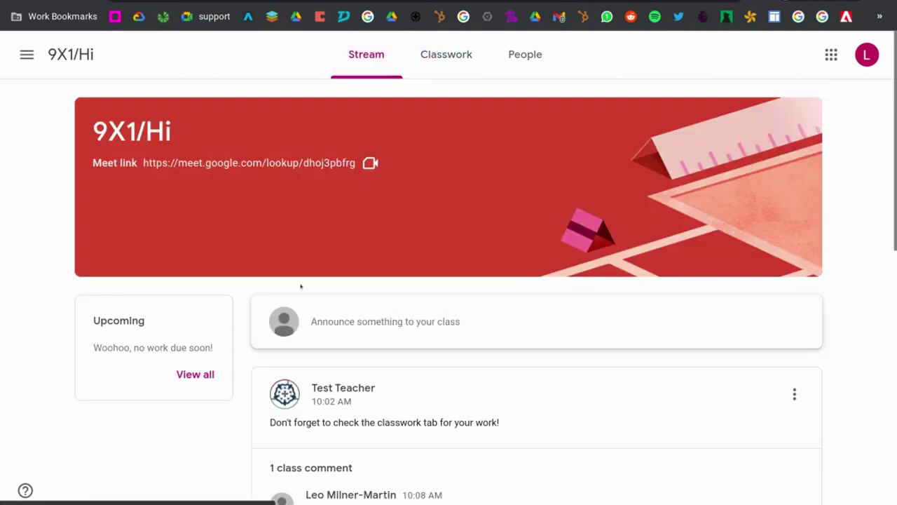
scroll(358, 325, "down", 4)
scroll(358, 324, "down", 5)
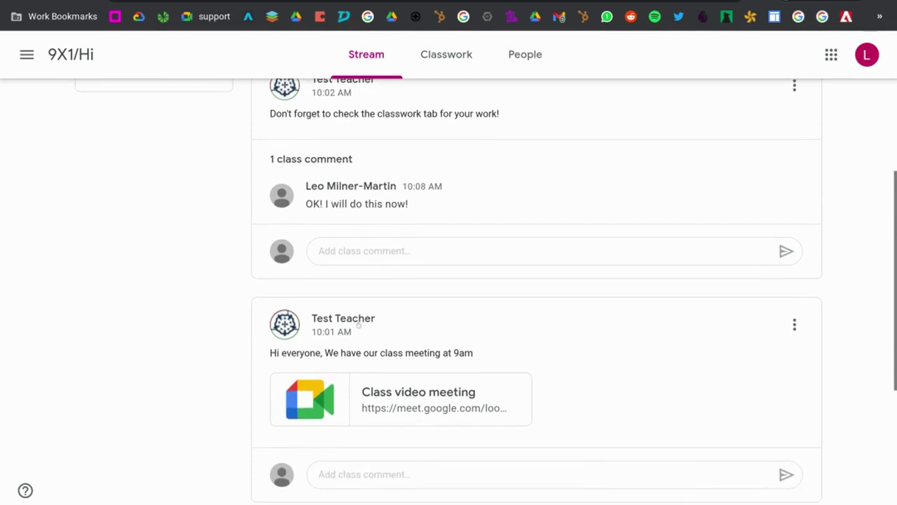
scroll(408, 203, "up", 10)
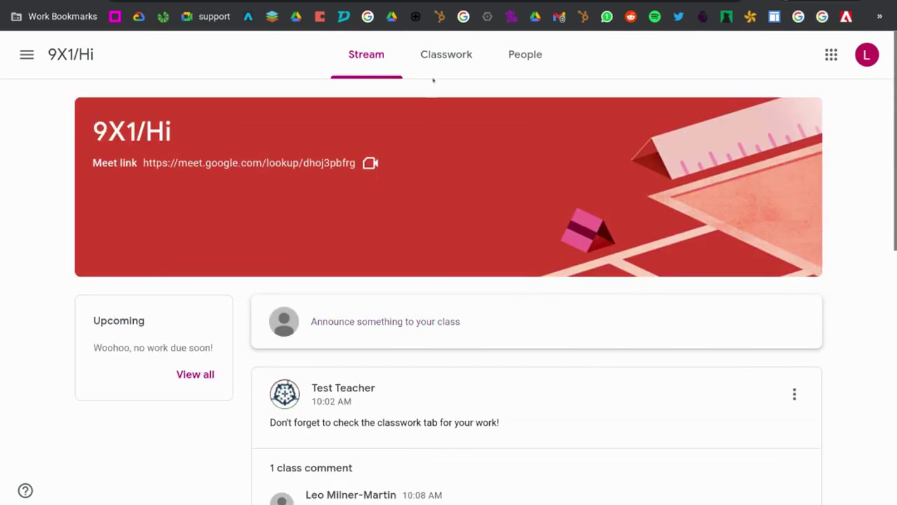
Step: View your own work from the Classwork page, filtered by Assigned and by Returned
left_click(432, 64)
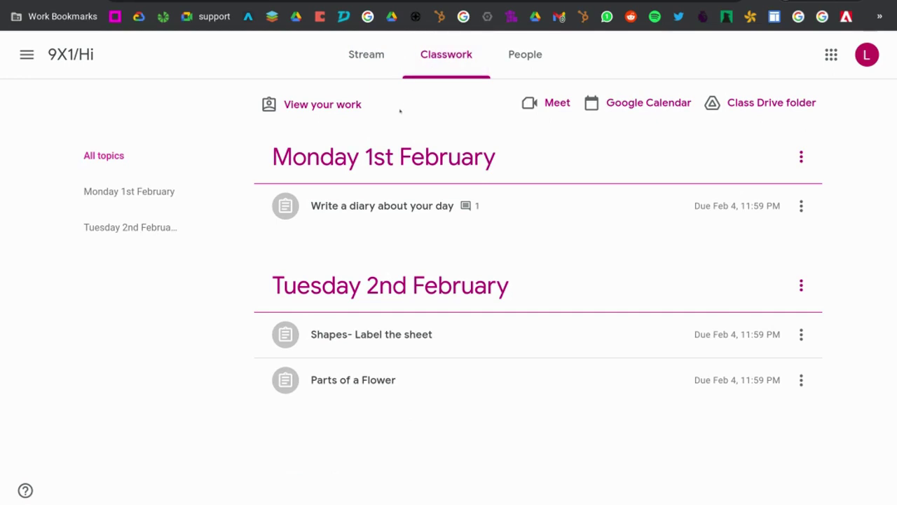
left_click(302, 105)
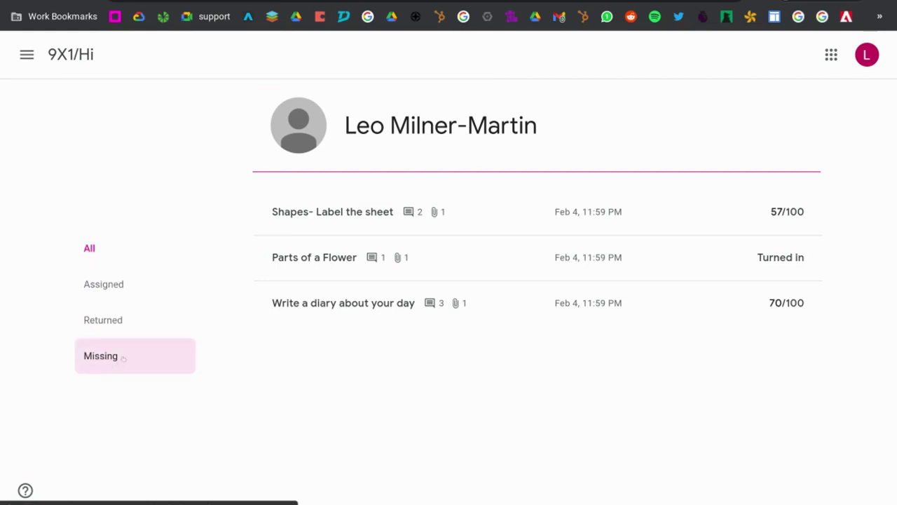
left_click(117, 288)
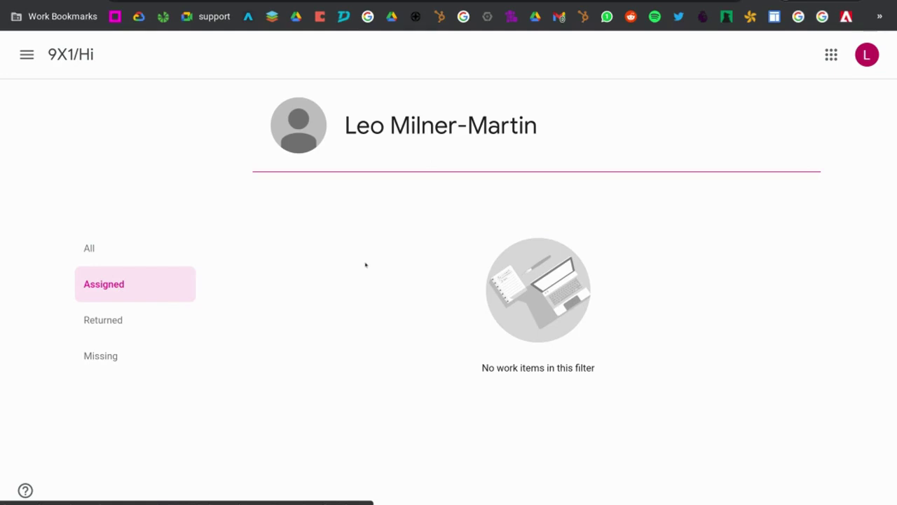
left_click(115, 319)
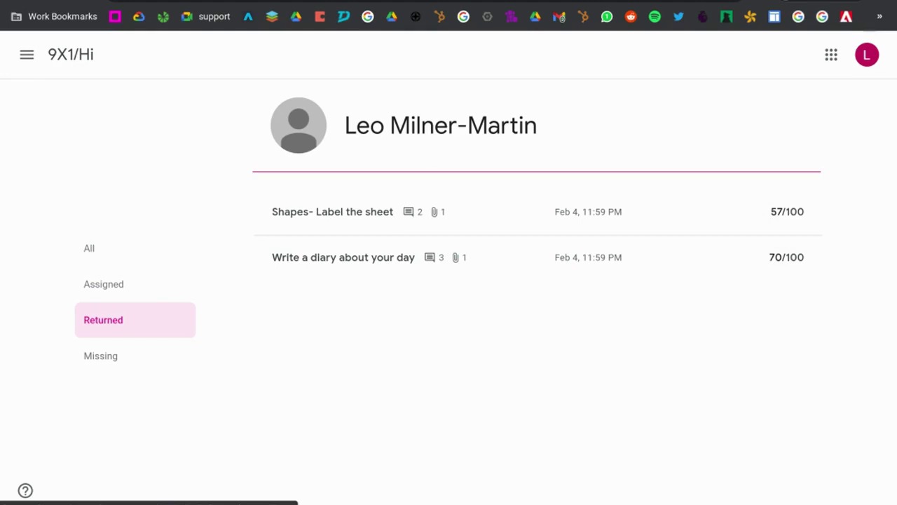
Step: Expand the returned "Write a diary about your day" work and listen to the teacher's voice note in its private comments
left_click(344, 254)
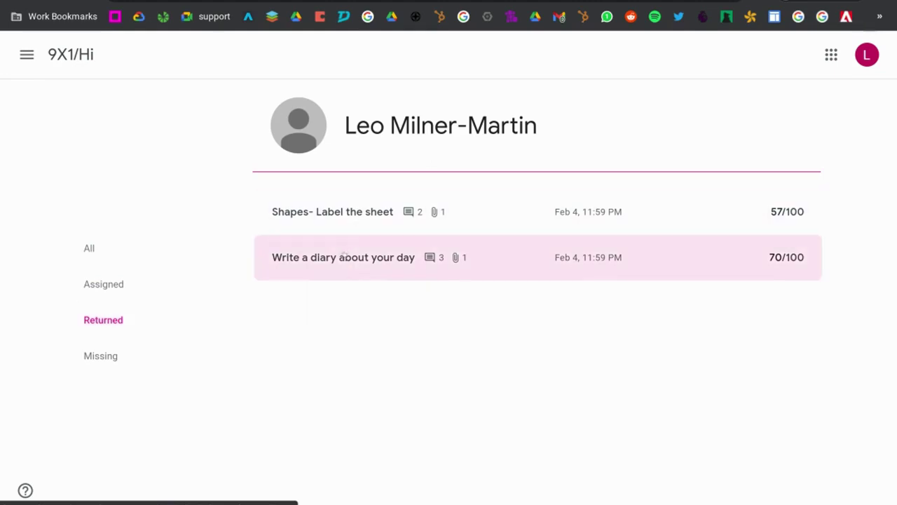
scroll(370, 356, "down", 1)
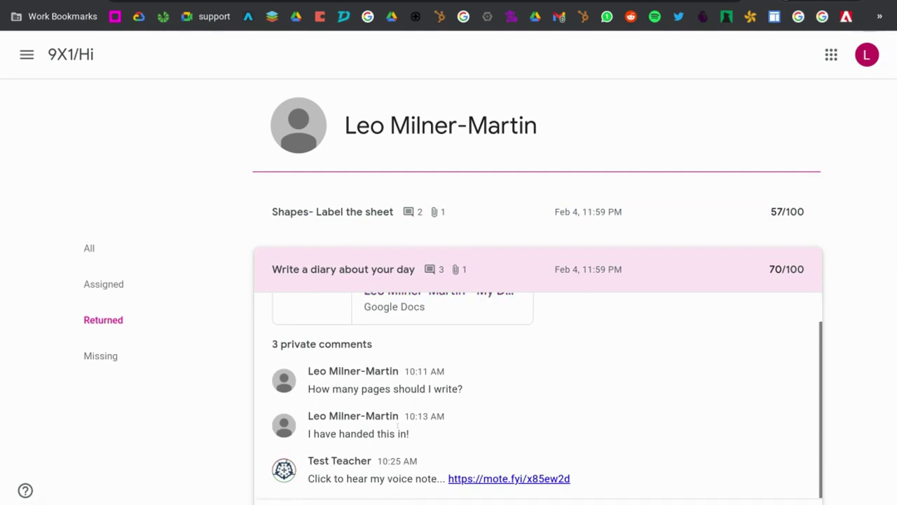
scroll(487, 444, "down", 2)
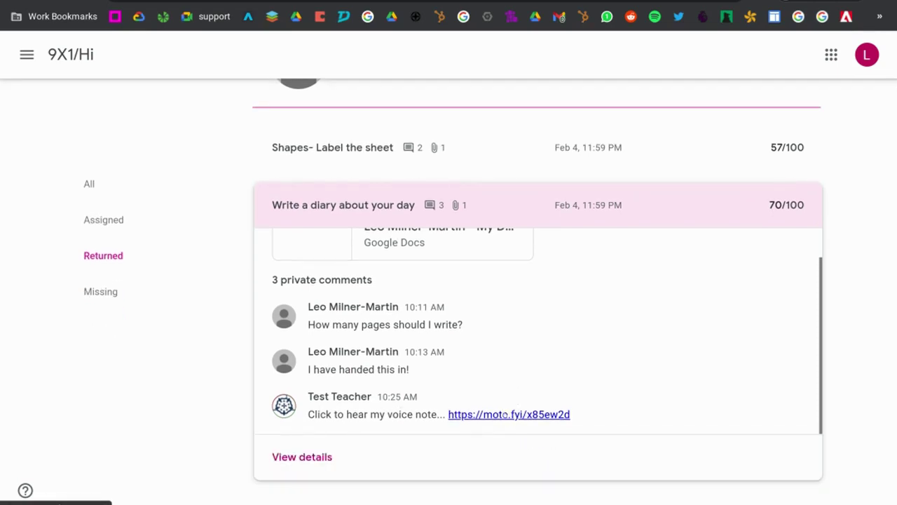
left_click(507, 414)
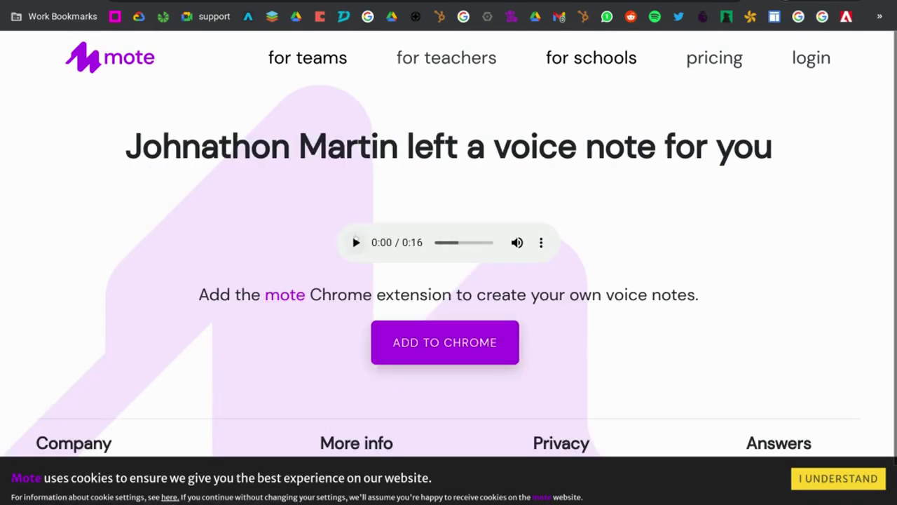
left_click(356, 241)
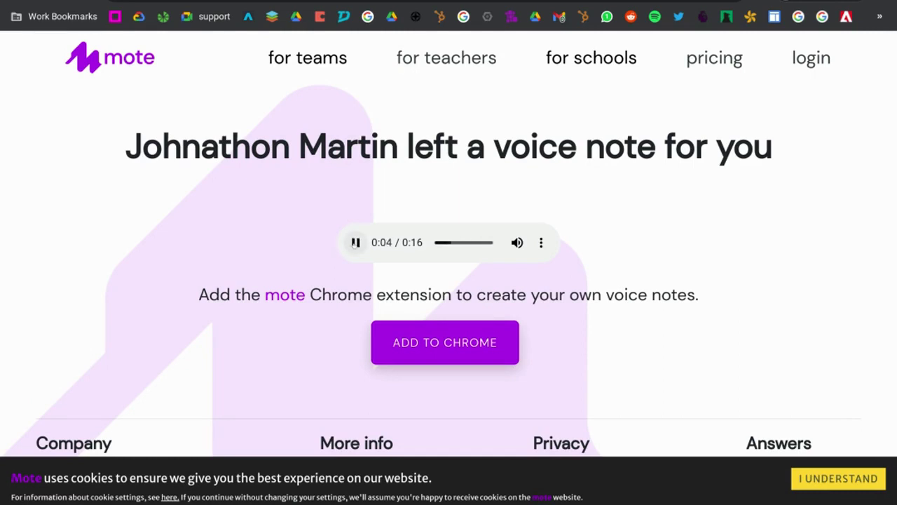
left_click(355, 243)
key("ctrl+w")
Step: Open the attached My Diary document and listen to the teacher's voice note commented on the word "lunch"
scroll(490, 353, "up", 1)
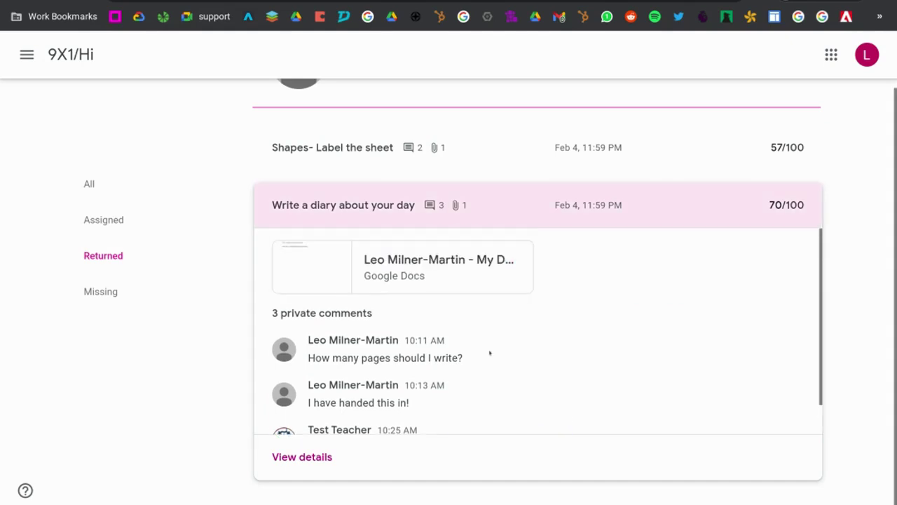
left_click(401, 266)
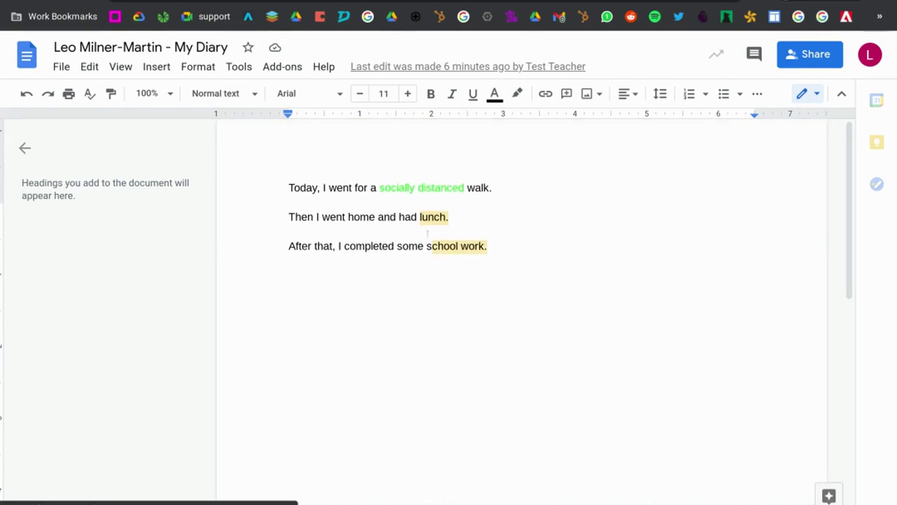
left_click(435, 216)
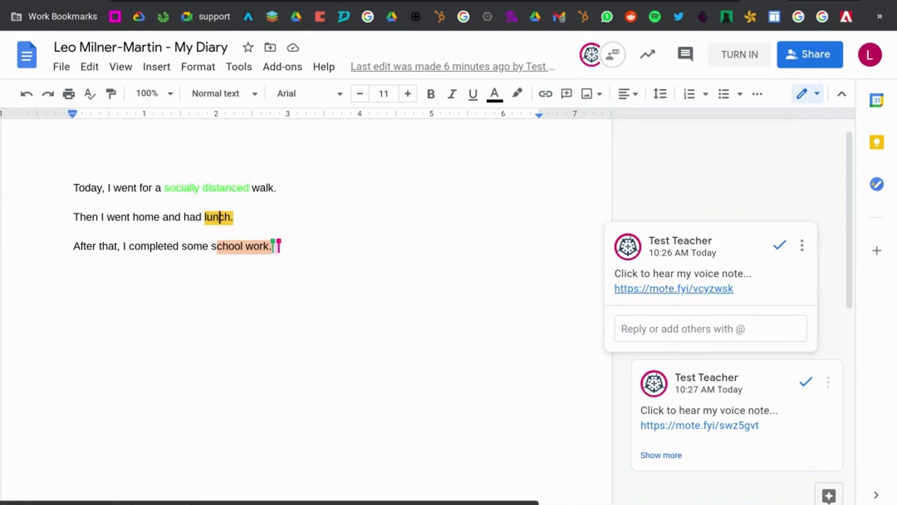
left_click(670, 289)
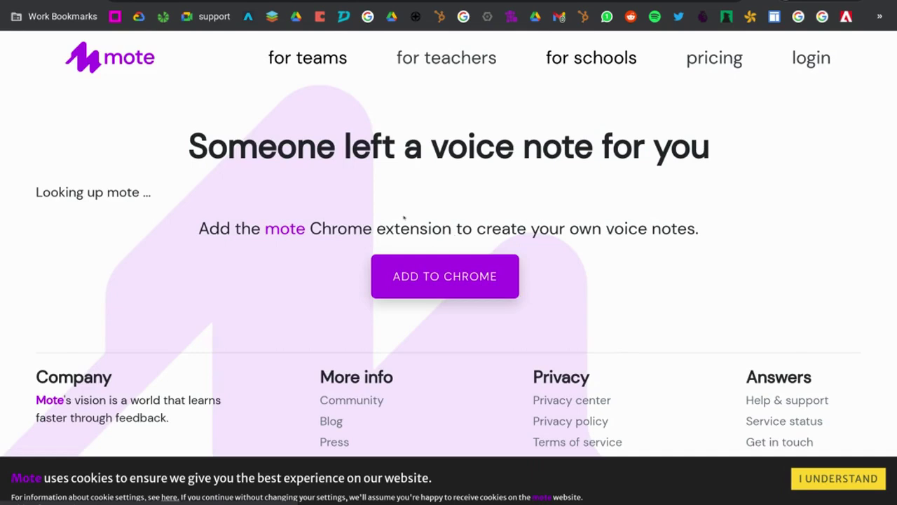
left_click(355, 242)
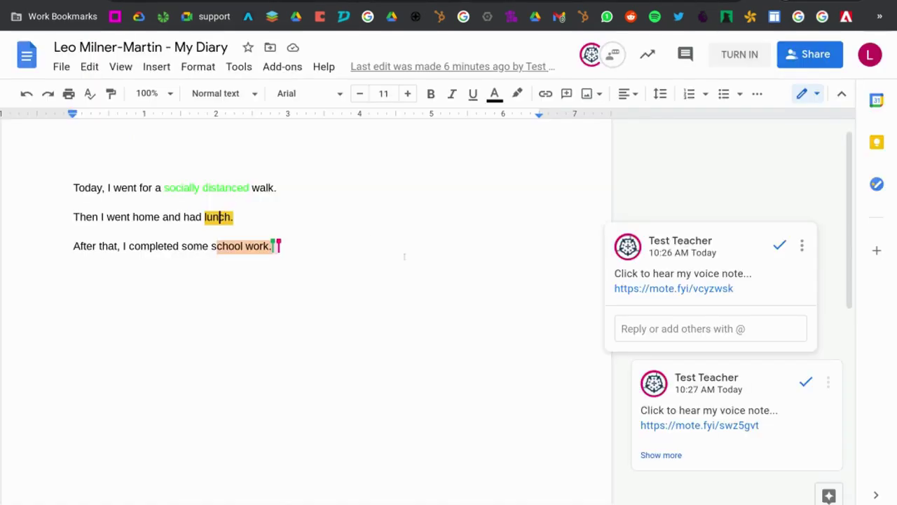
Step: Add "I had a delicious lunch, which consisted of a ham sandwich and a beautiful packet of Walkers Crisps." after the lunch sentence
left_click(273, 210)
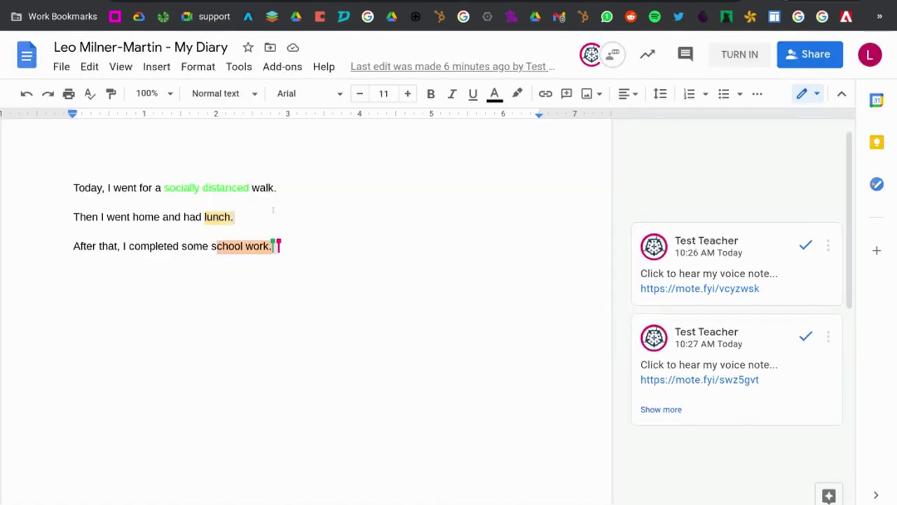
type("I had a ")
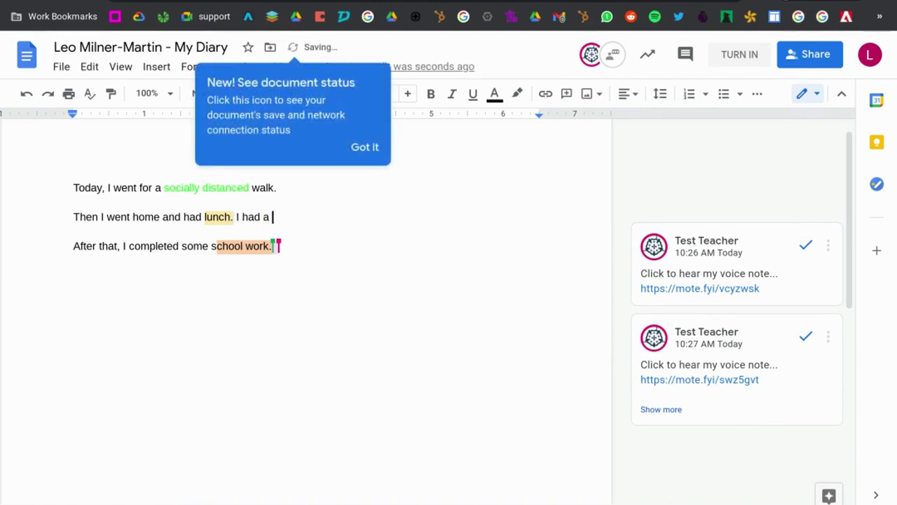
type("delicious")
key("Tab")
type(", which co")
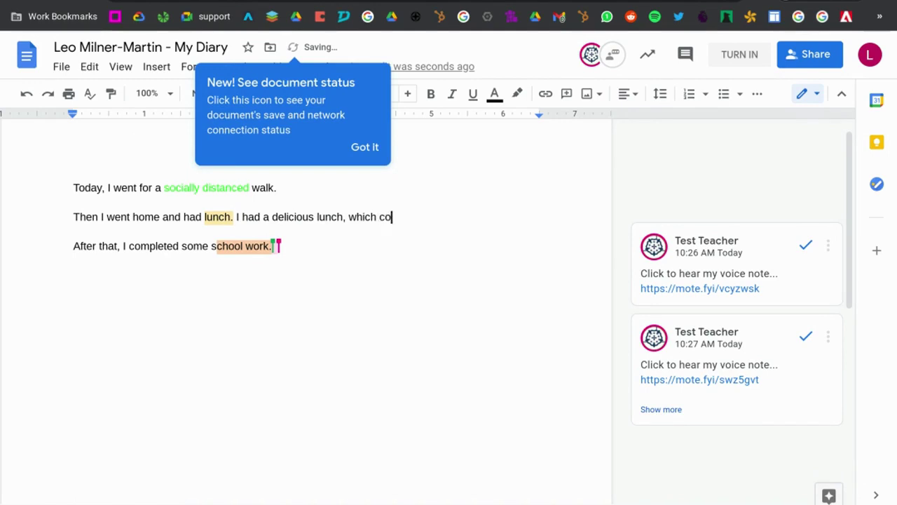
type("nsisted o")
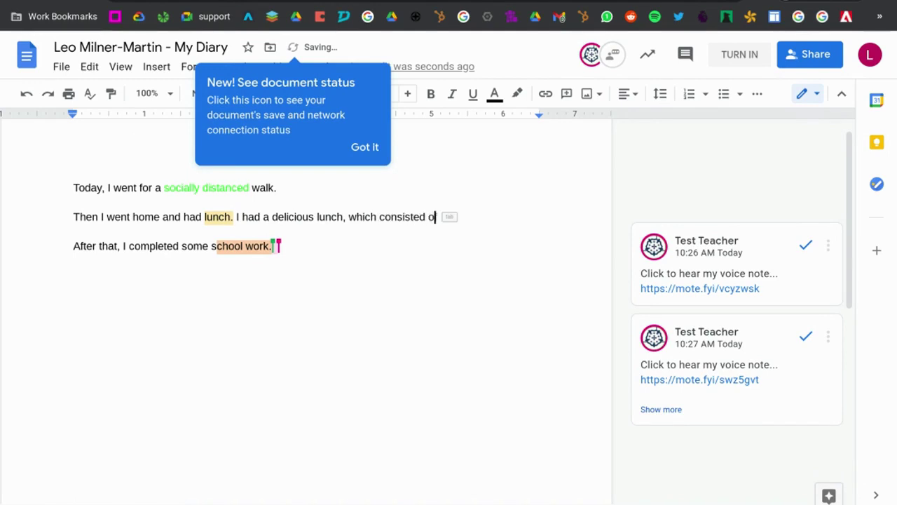
type("f a ham sandwich and a beautiful packet of Walkers Cri")
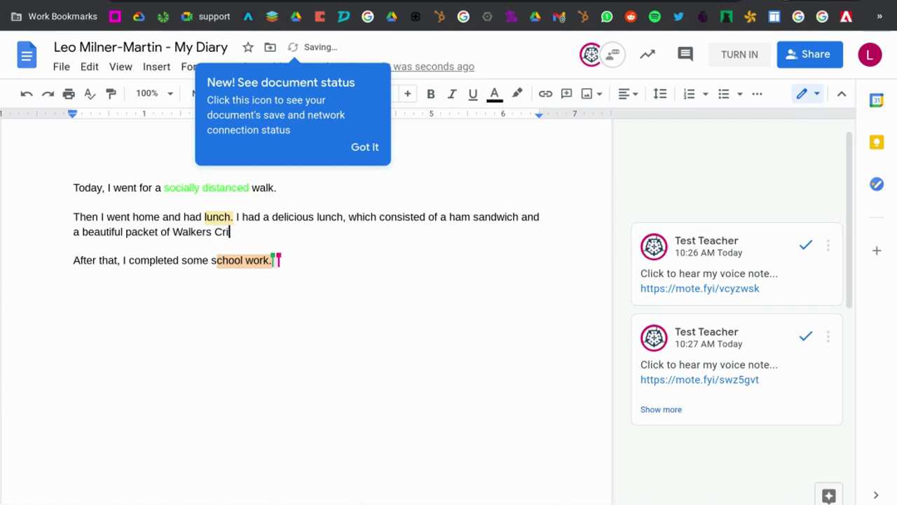
type("sps.")
Step: Mark the teacher's comment on the word "lunch" as resolved
left_click(242, 260)
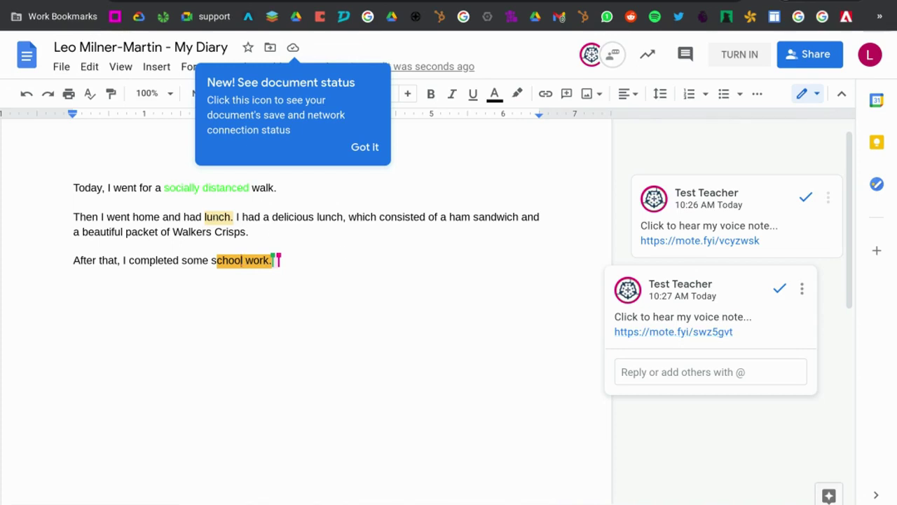
left_click(219, 217)
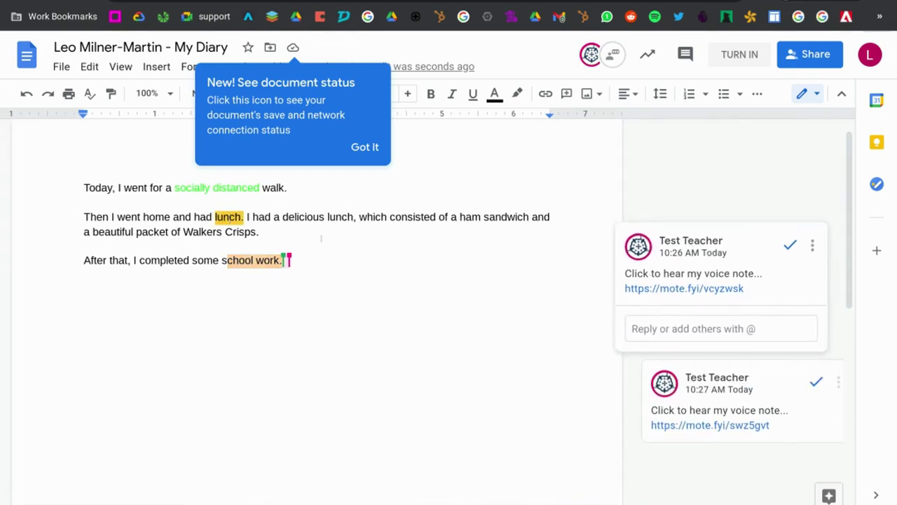
left_click(787, 245)
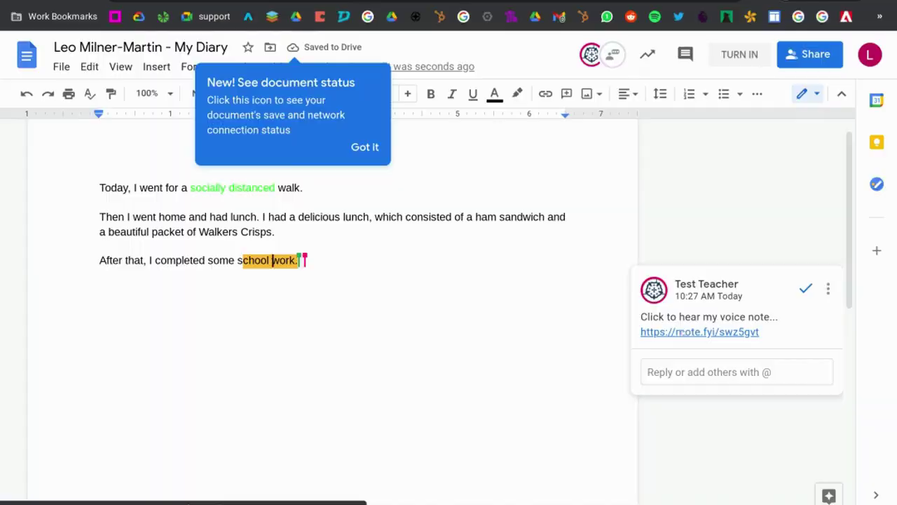
Step: Listen to the teacher's voice note in the comment on "school work" and return to the diary document
left_click(681, 332)
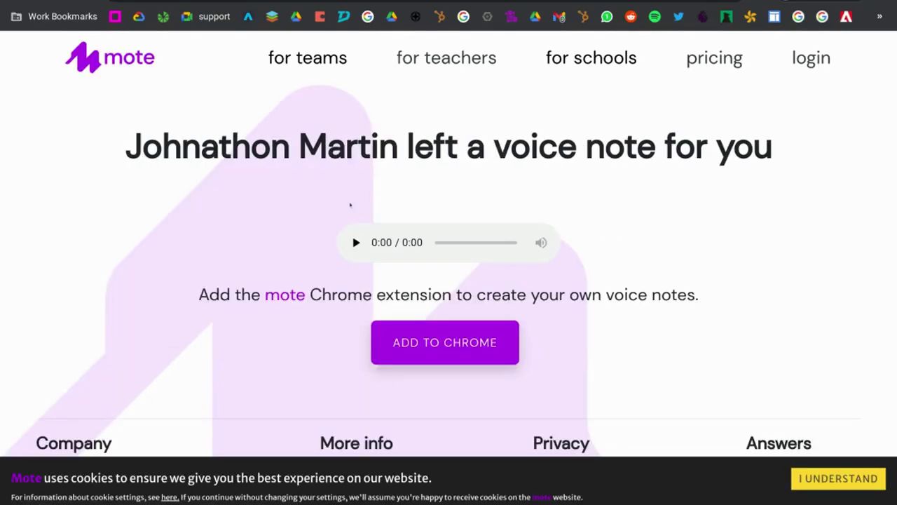
left_click(355, 242)
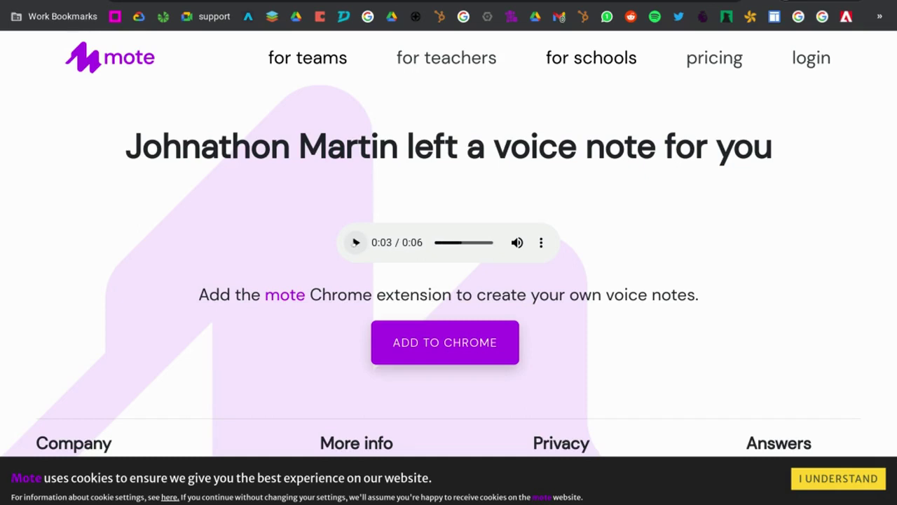
key("ctrl+w")
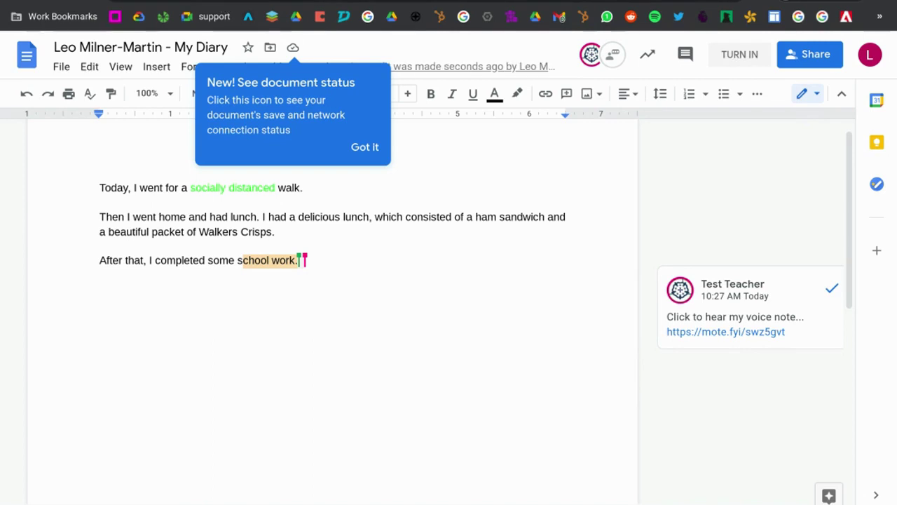
Step: Open the full details of the "Write a diary about your day" assignment and resubmit the attached My Diary document
key("ctrl+w")
left_click(302, 457)
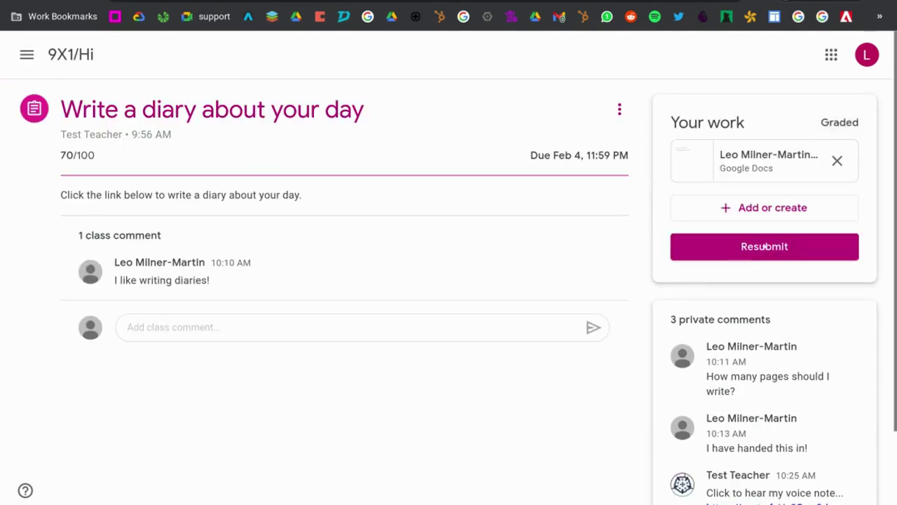
scroll(739, 250, "down", 1)
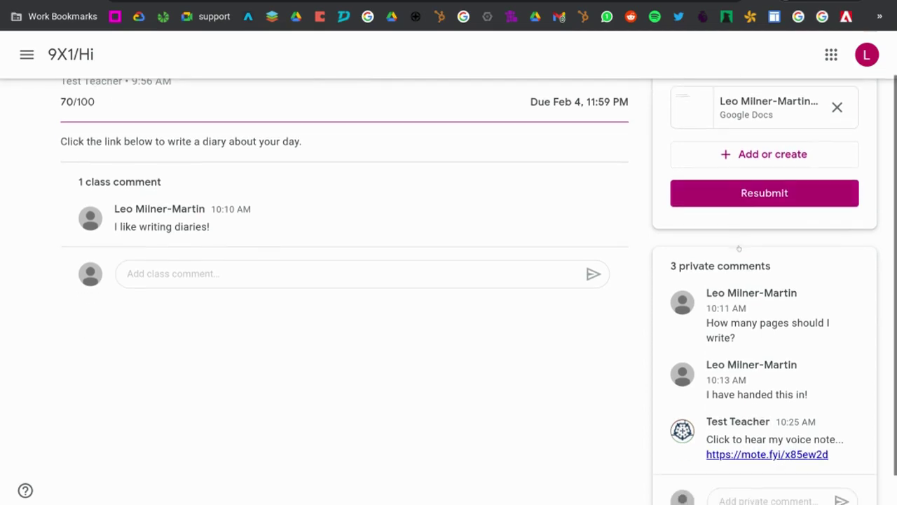
left_click(750, 195)
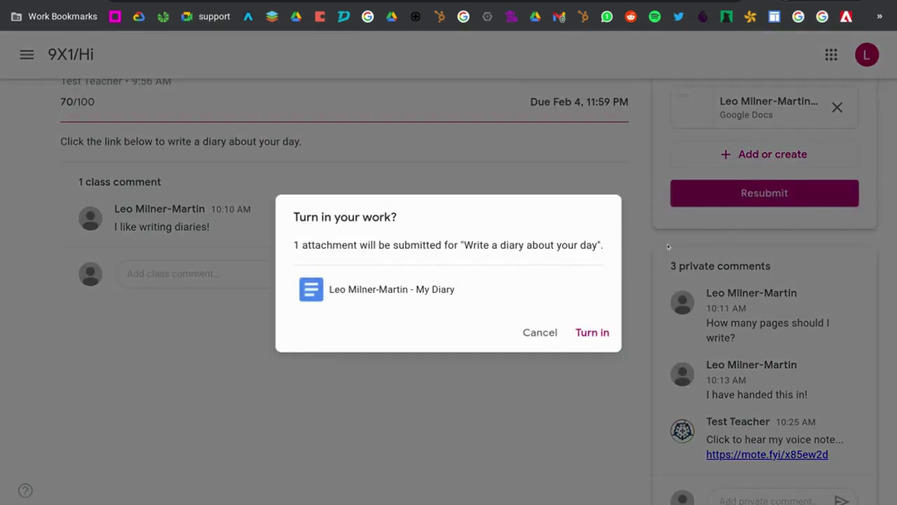
left_click(589, 333)
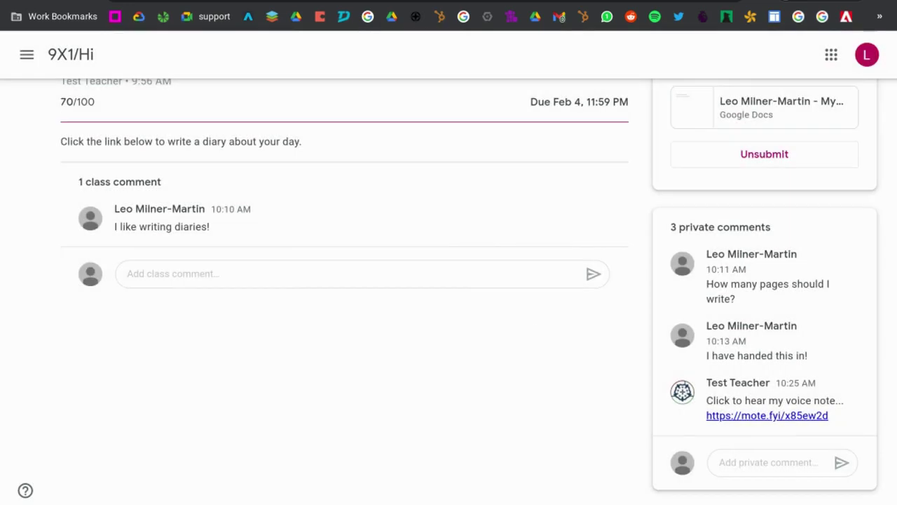
Step: Filter the student's 9X1/Hi class work to returned assignments and open the full details of "Shapes- Label the sheet"
left_click(71, 55)
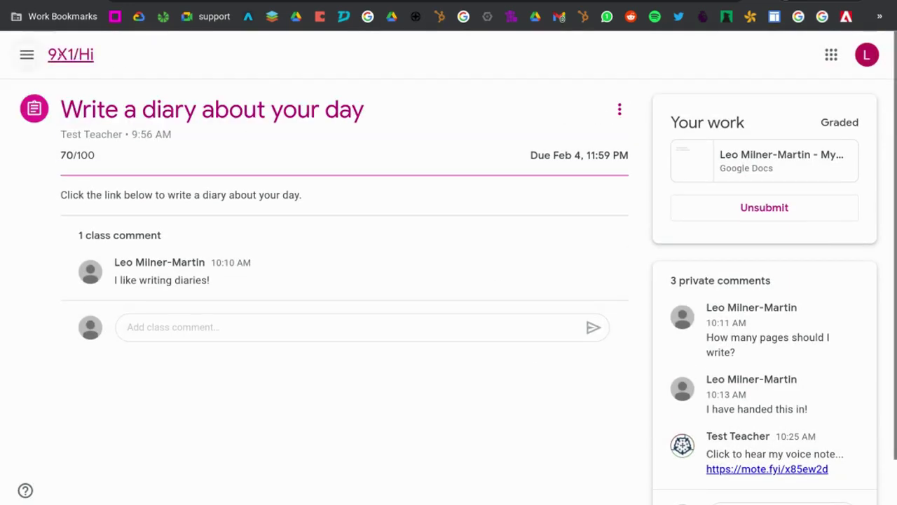
left_click(469, 71)
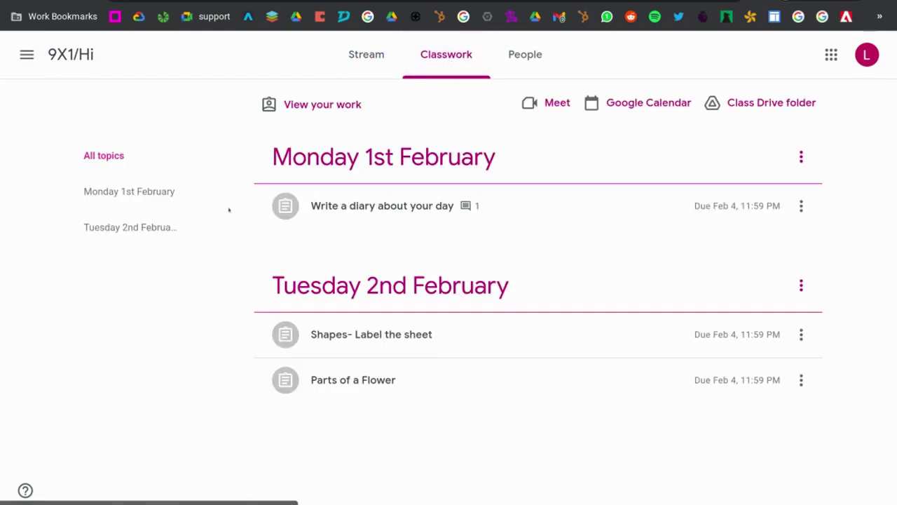
left_click(333, 105)
left_click(106, 284)
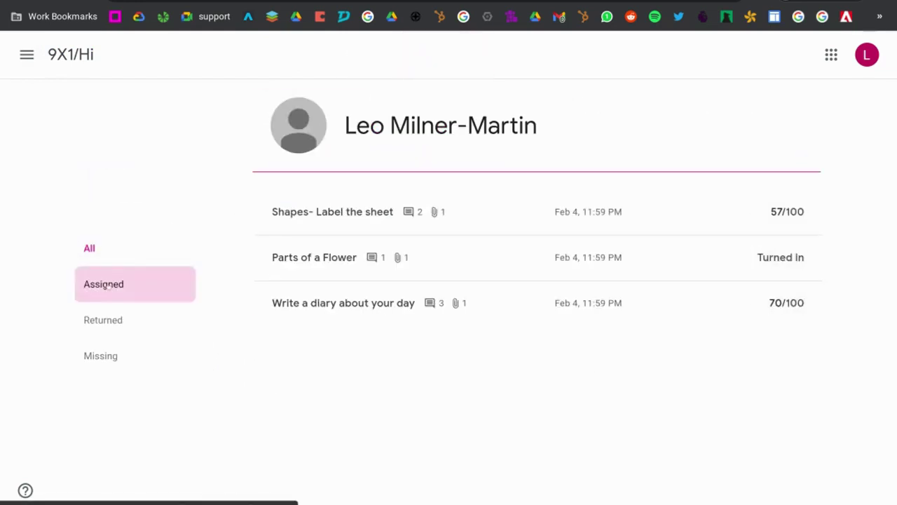
left_click(104, 319)
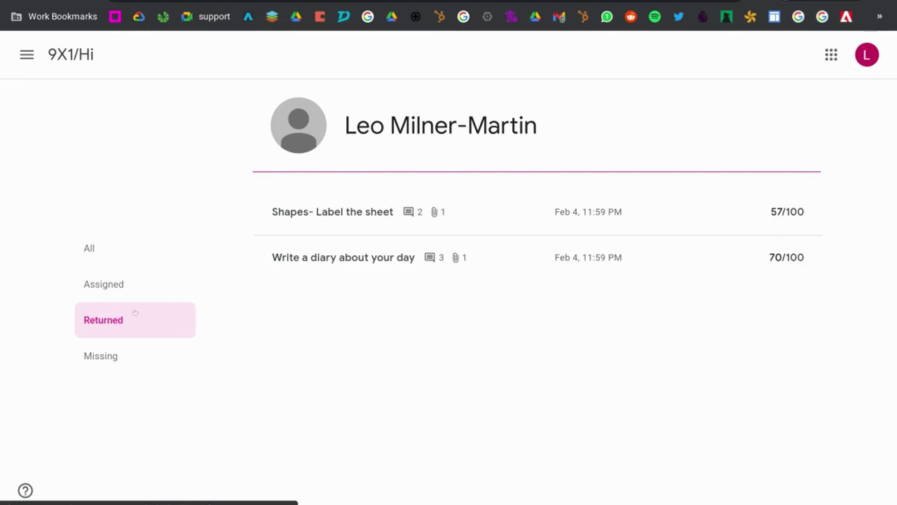
left_click(344, 218)
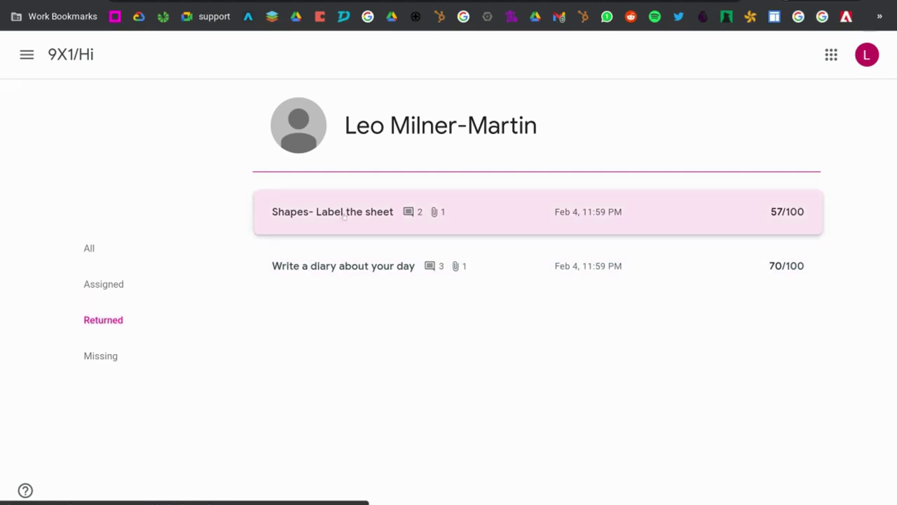
left_click(308, 456)
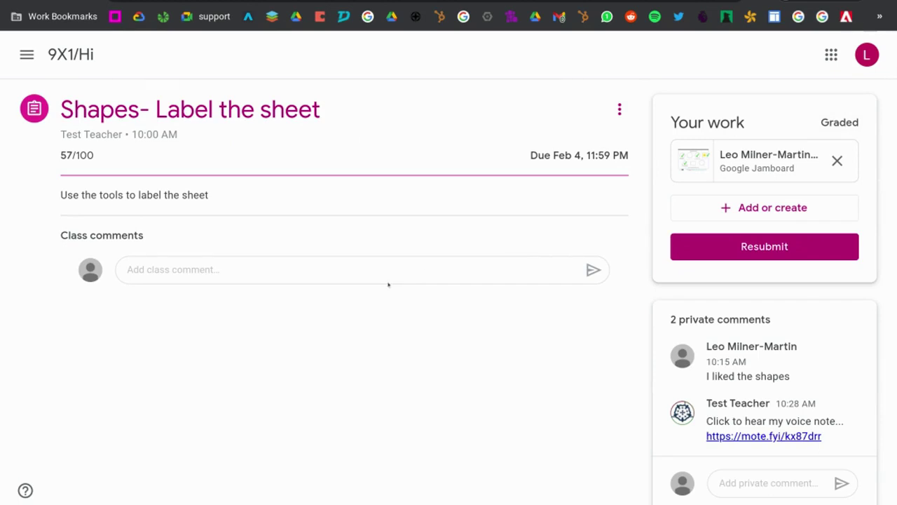
Step: Listen to the teacher's voice note in the private comments and return to the Shapes assignment
left_click(740, 435)
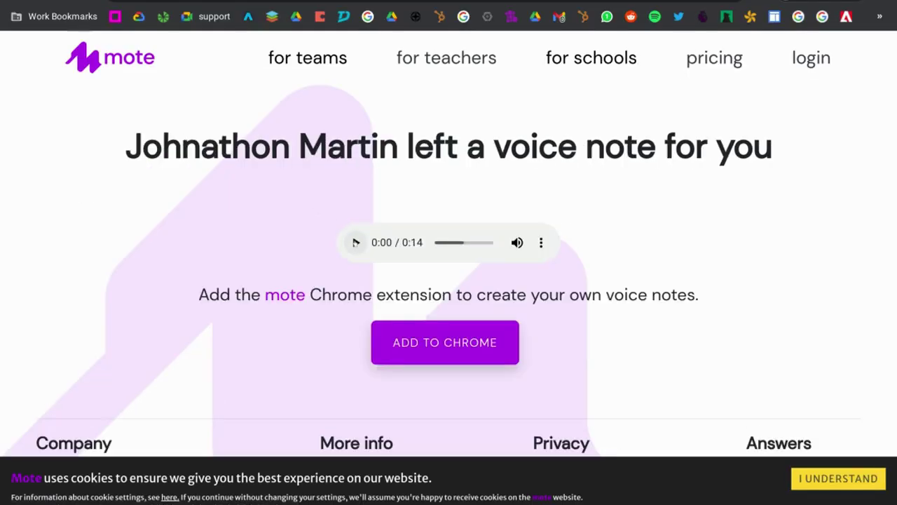
left_click(356, 242)
key("ctrl+w")
Step: Open the attached Shapes Jamboard and label the five-sided shape with a text box reading "Pentagon"
left_click(757, 161)
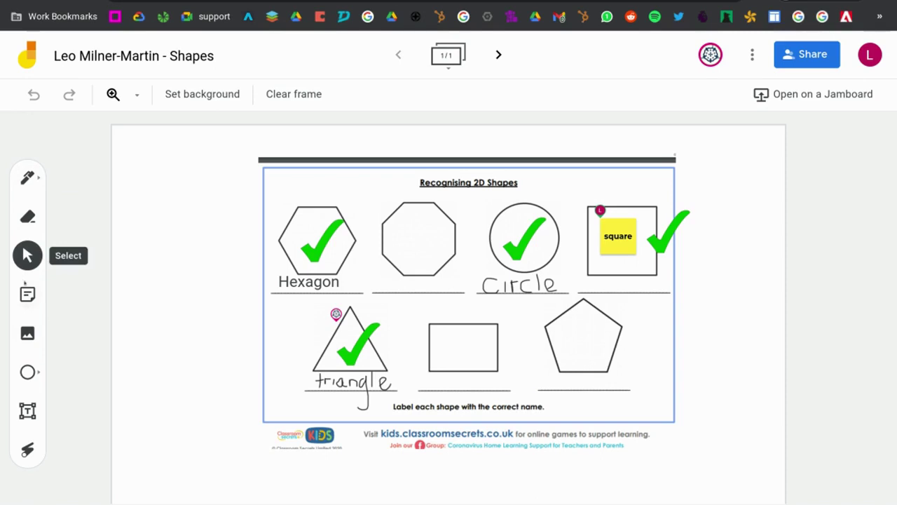
left_click(27, 411)
left_click_drag(561, 366, 651, 390)
type("Pentagon")
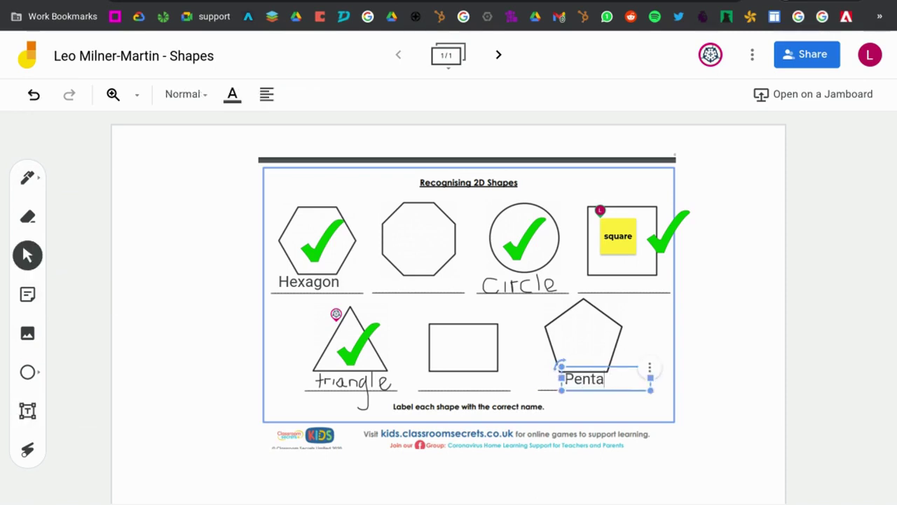
Step: Close the Jamboard and resubmit it for the "Shapes- Label the sheet" assignment
key("ctrl+w")
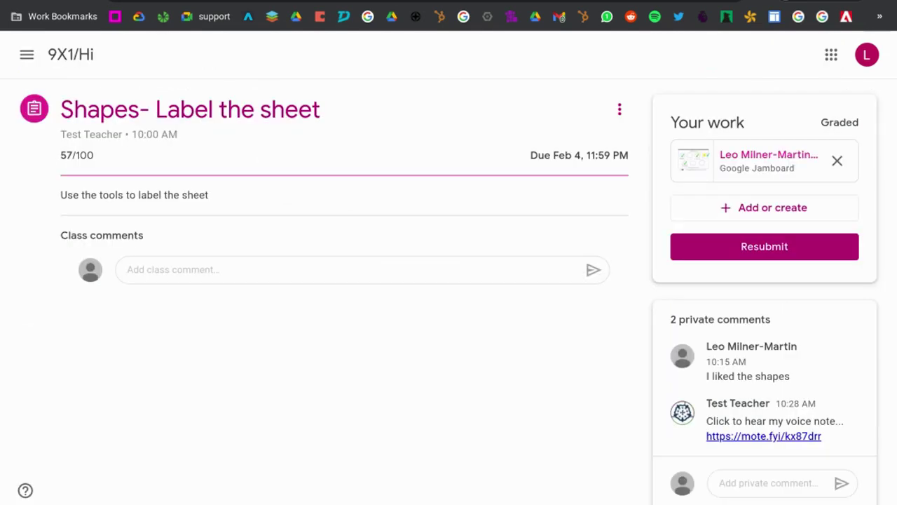
left_click(743, 246)
left_click(587, 330)
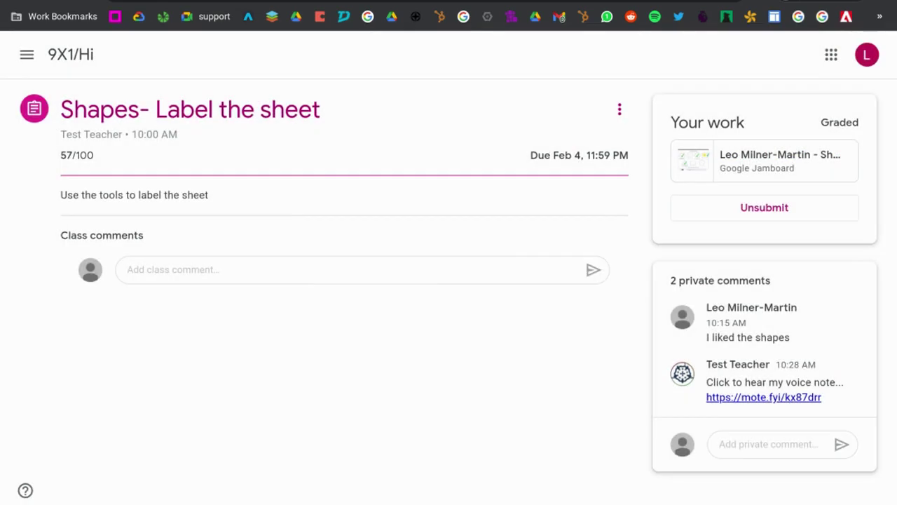
Step: Return to the student's list of class work, expand "Parts of a Flower" and open its attached Jamboard
left_click(70, 56)
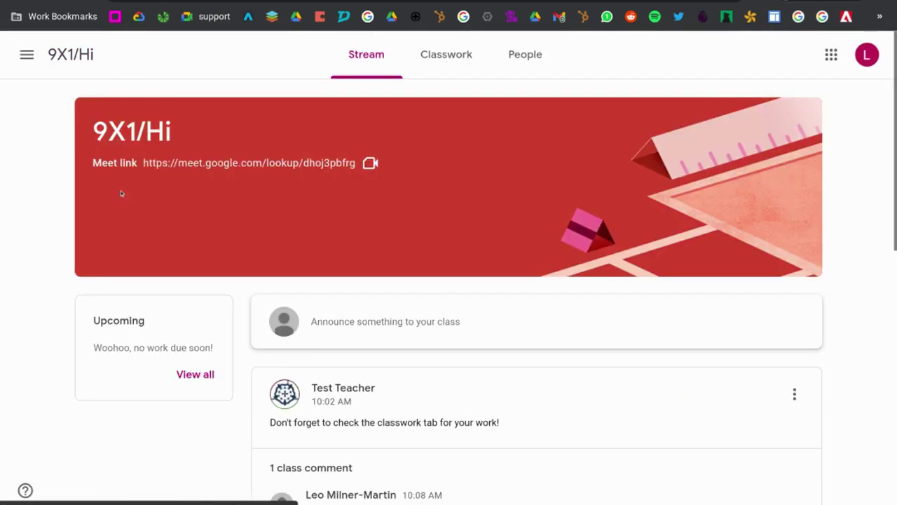
left_click(424, 54)
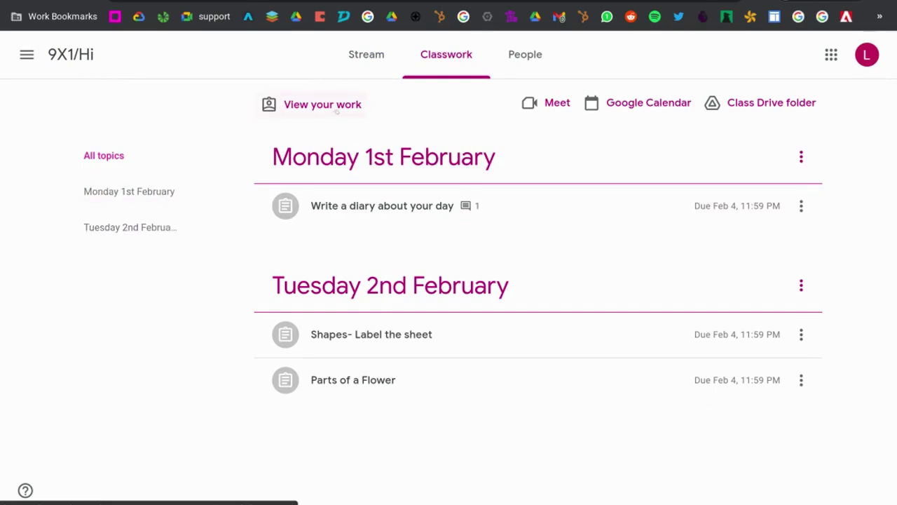
left_click(326, 104)
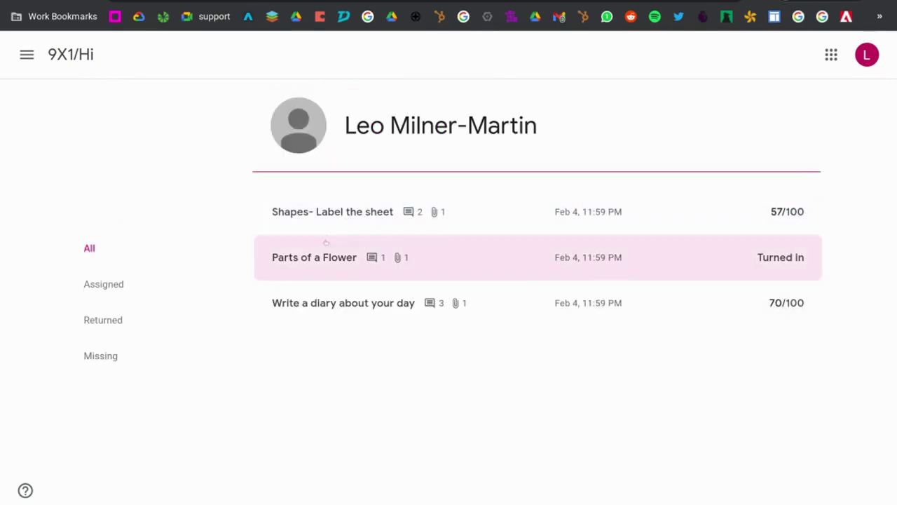
left_click(317, 263)
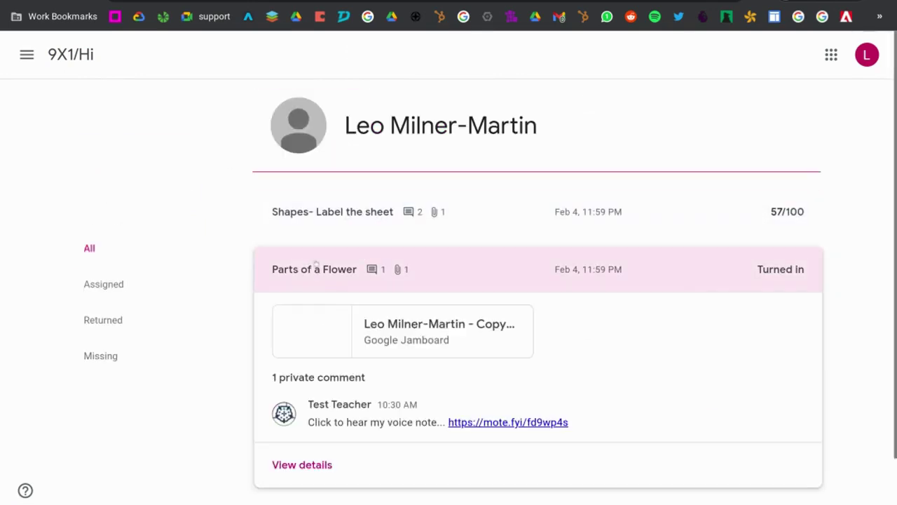
scroll(543, 362, "down", 2)
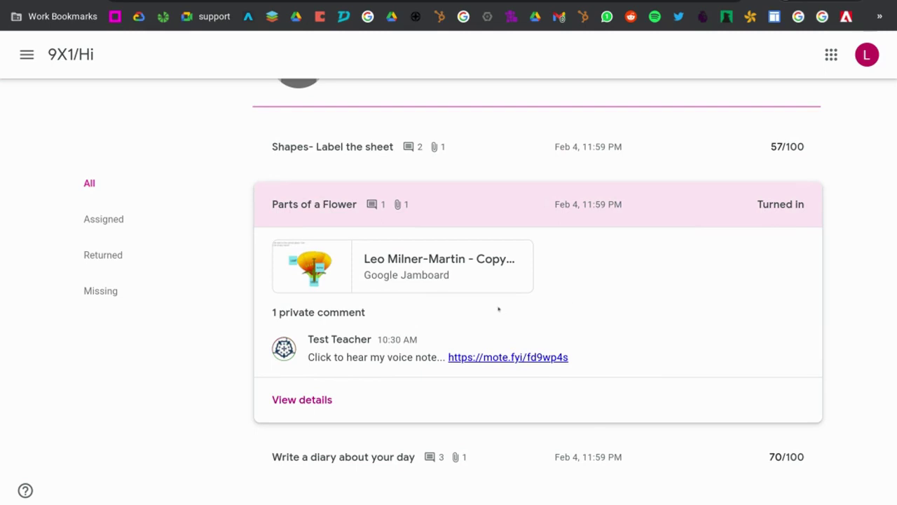
left_click(408, 264)
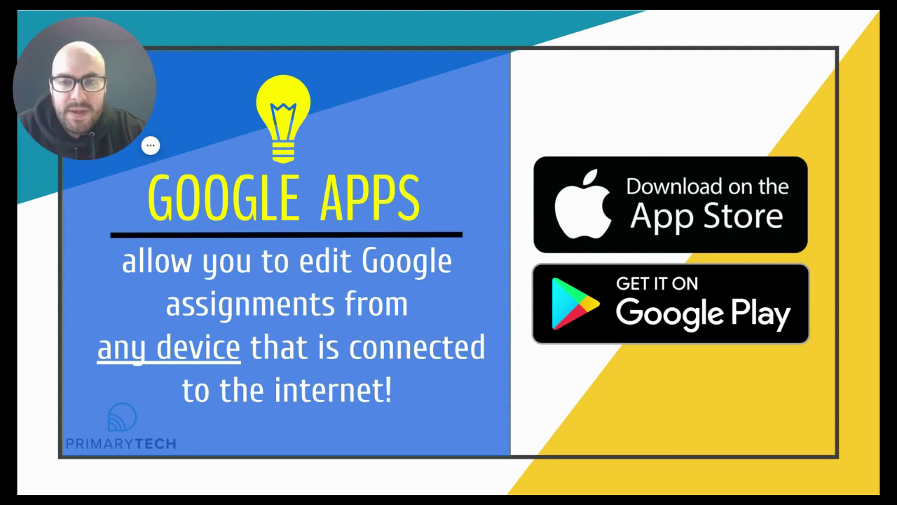
key("Right")
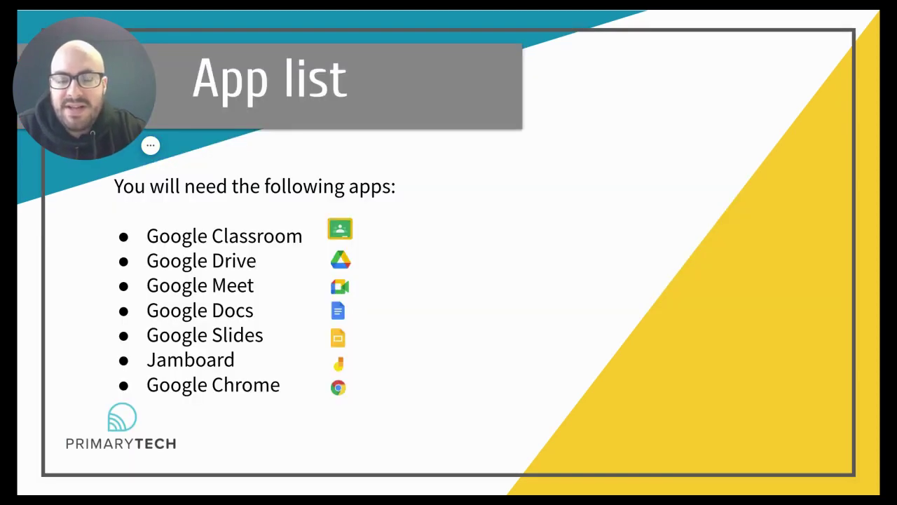